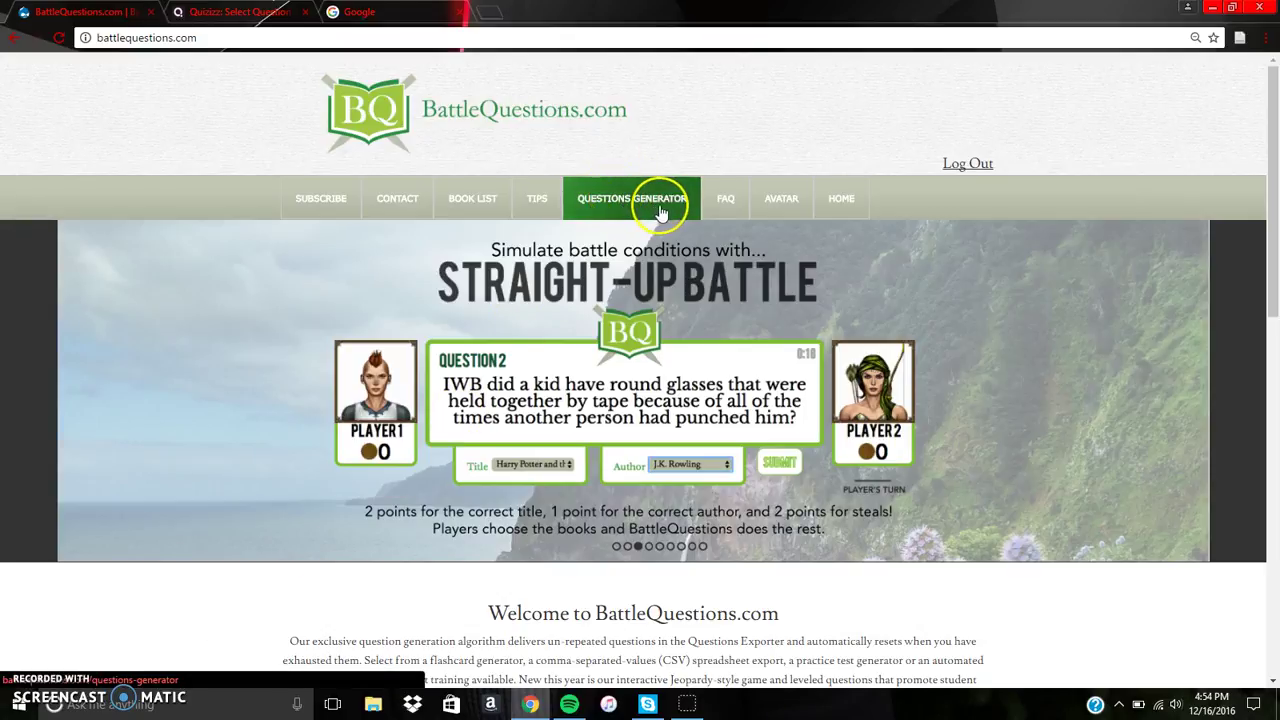
Step: Open the Question Exporter among the question generator formats and select all books
click(660, 213)
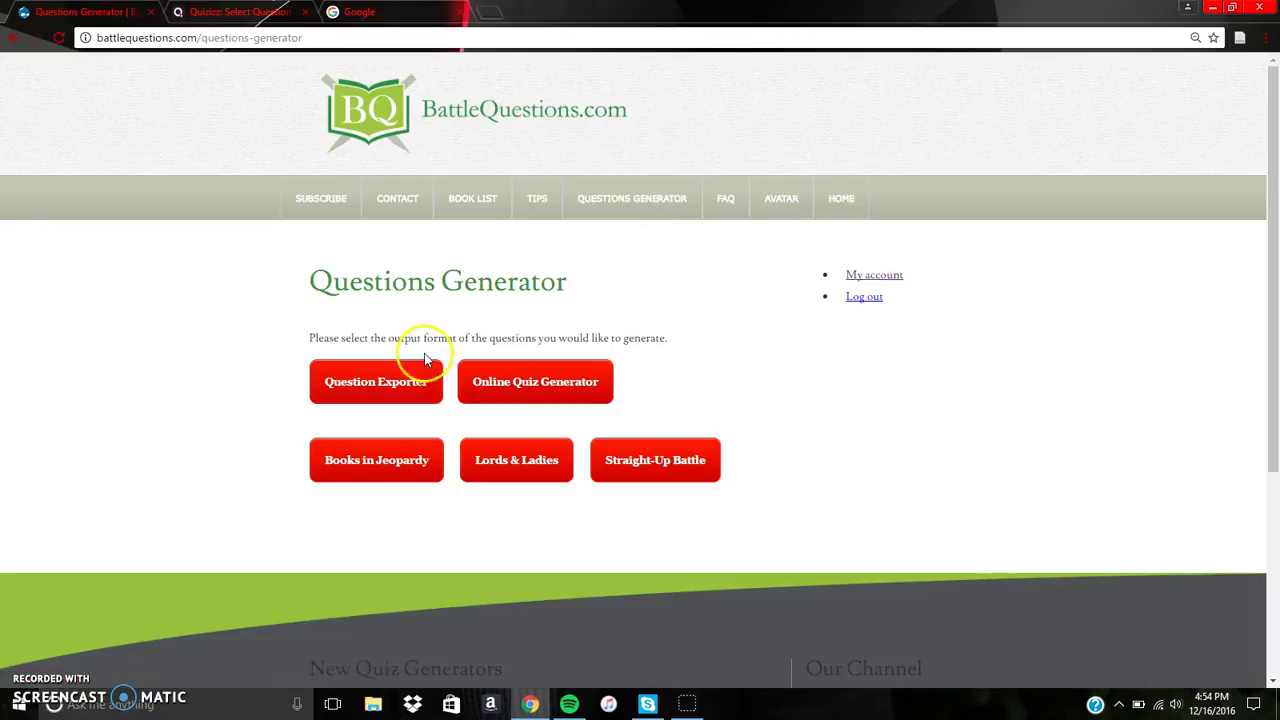
click(405, 373)
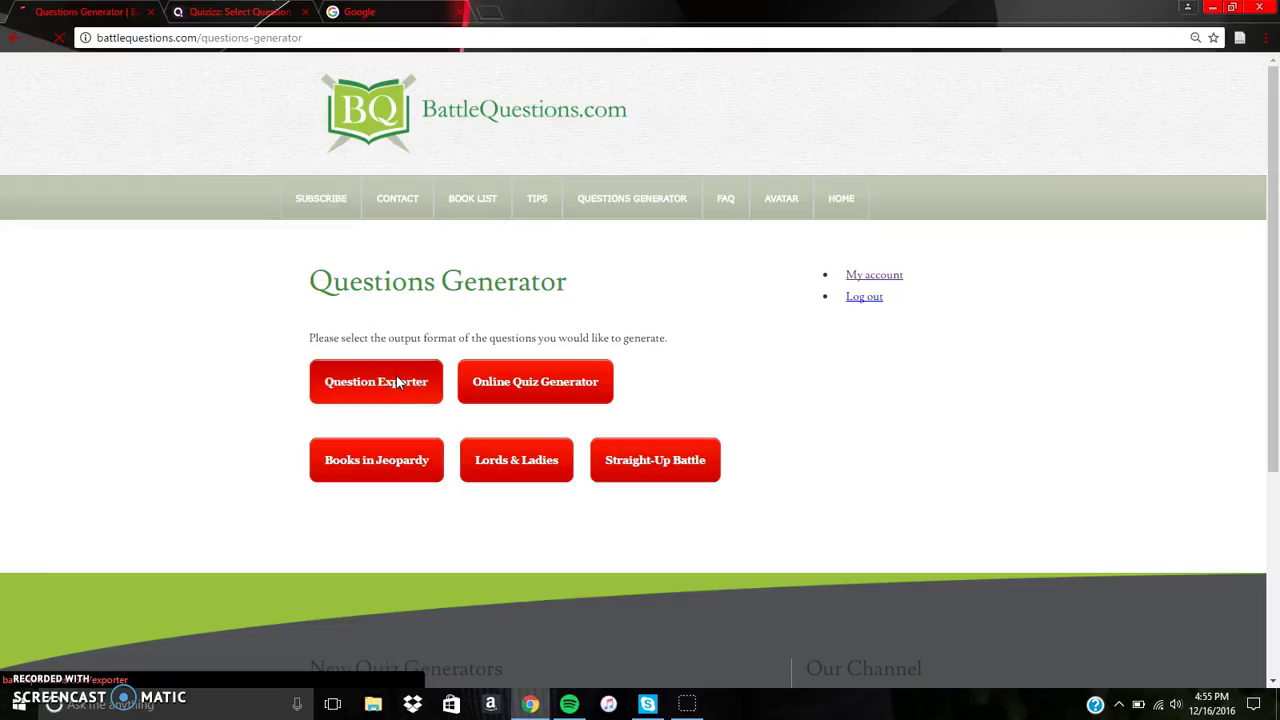
click(320, 385)
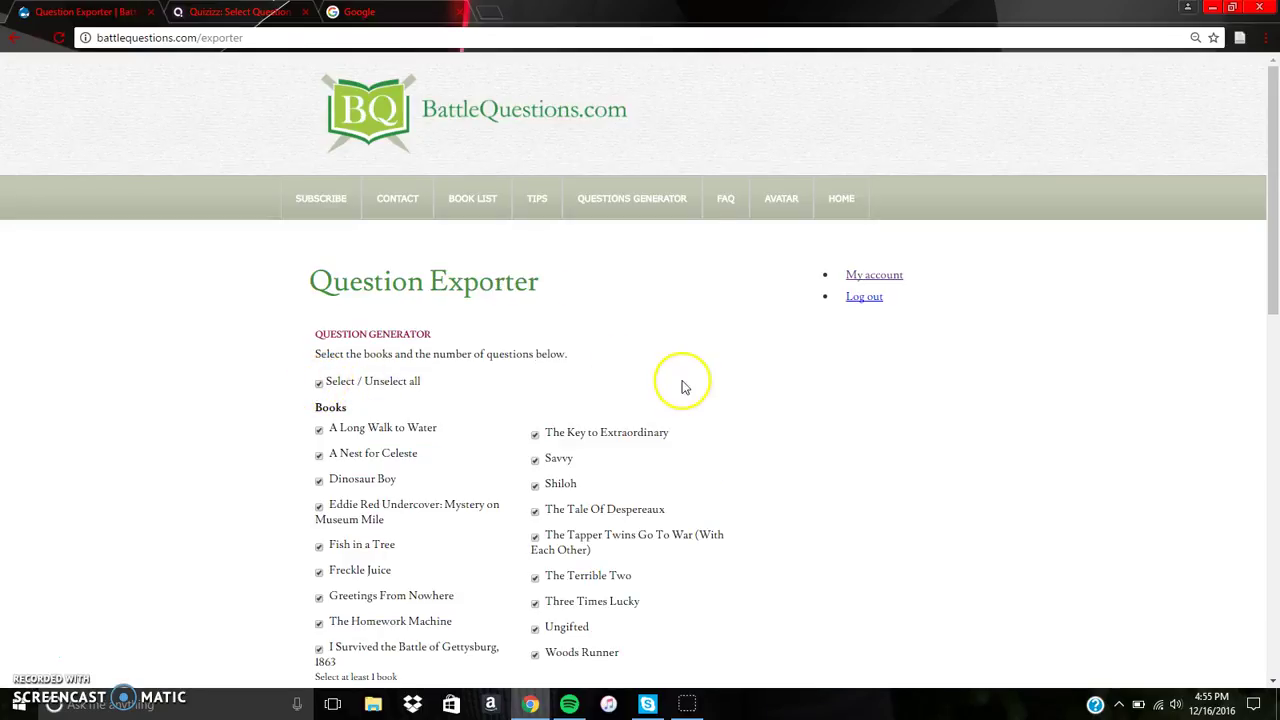
Step: Set the number of questions in the quiz to 200
scroll(775, 460, down, 1)
scroll(779, 463, down, 1)
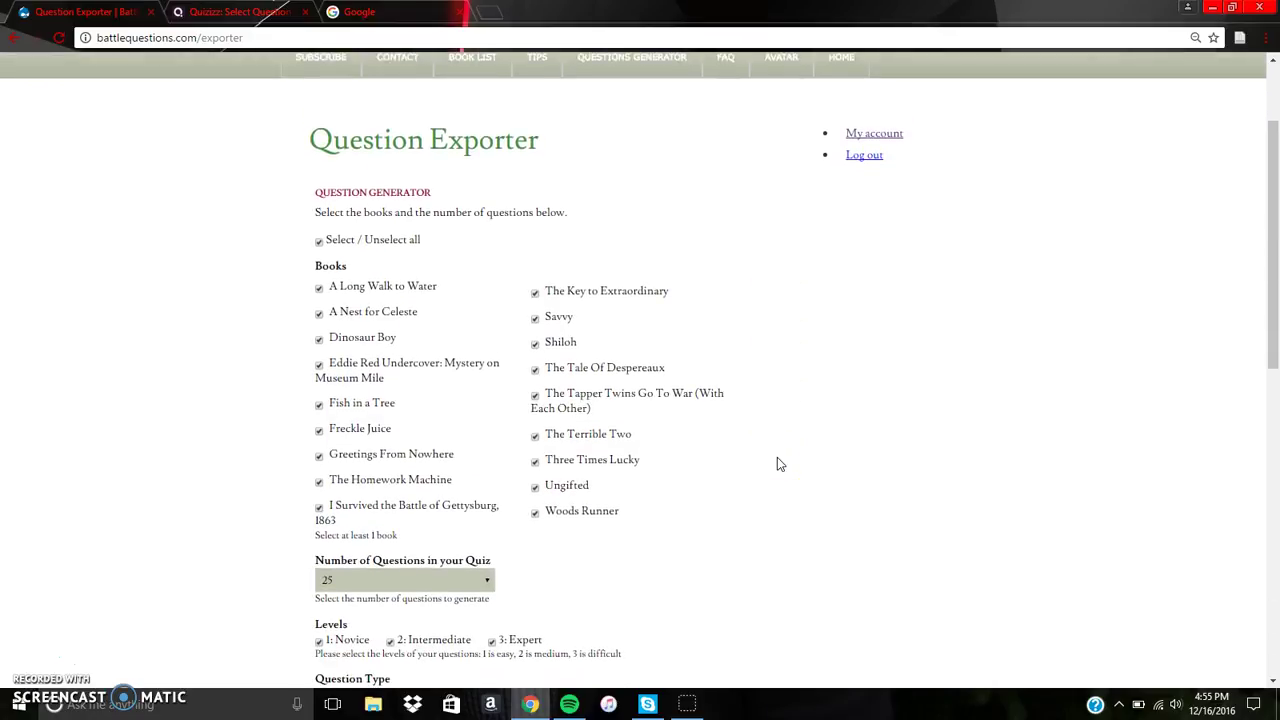
scroll(680, 506, down, 1)
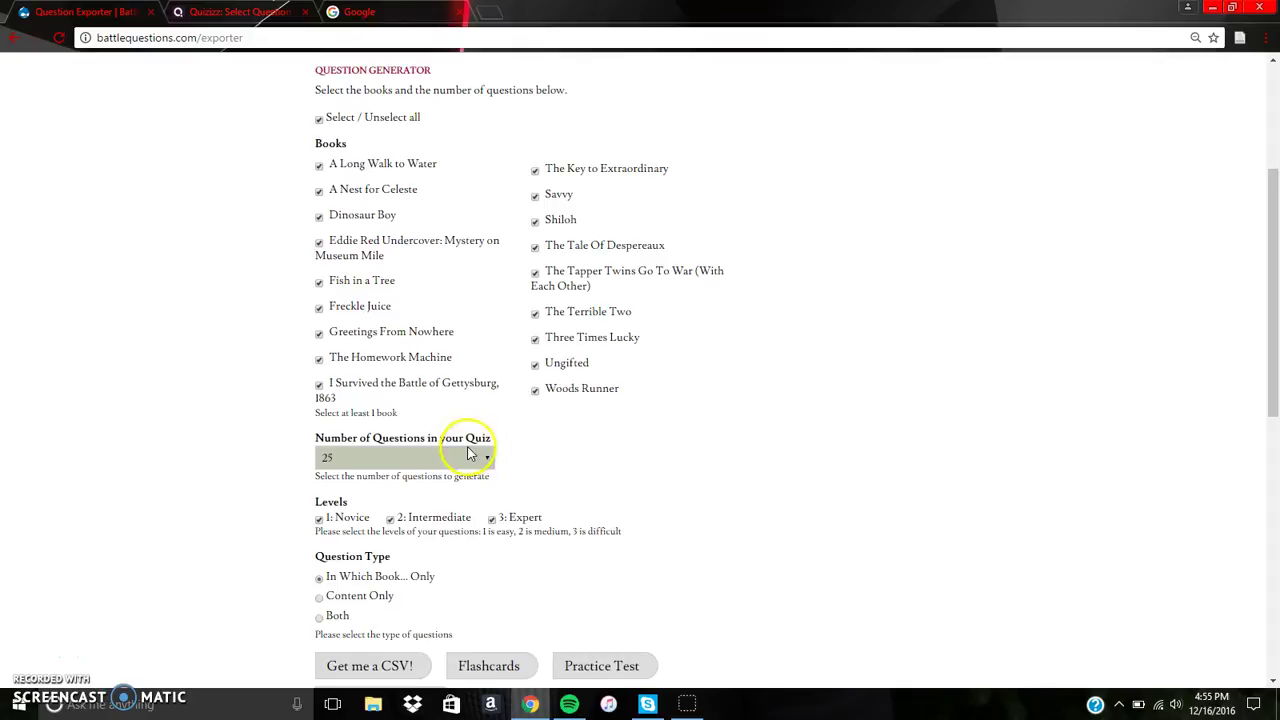
click(461, 458)
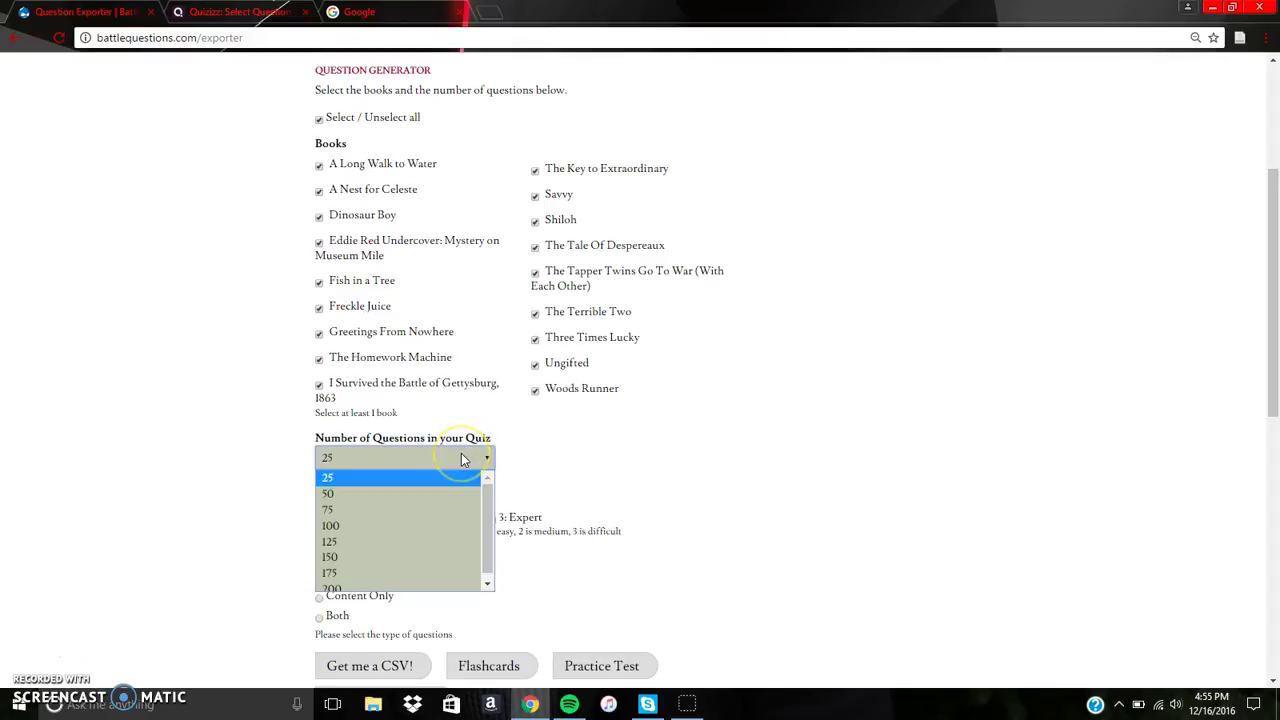
click(395, 584)
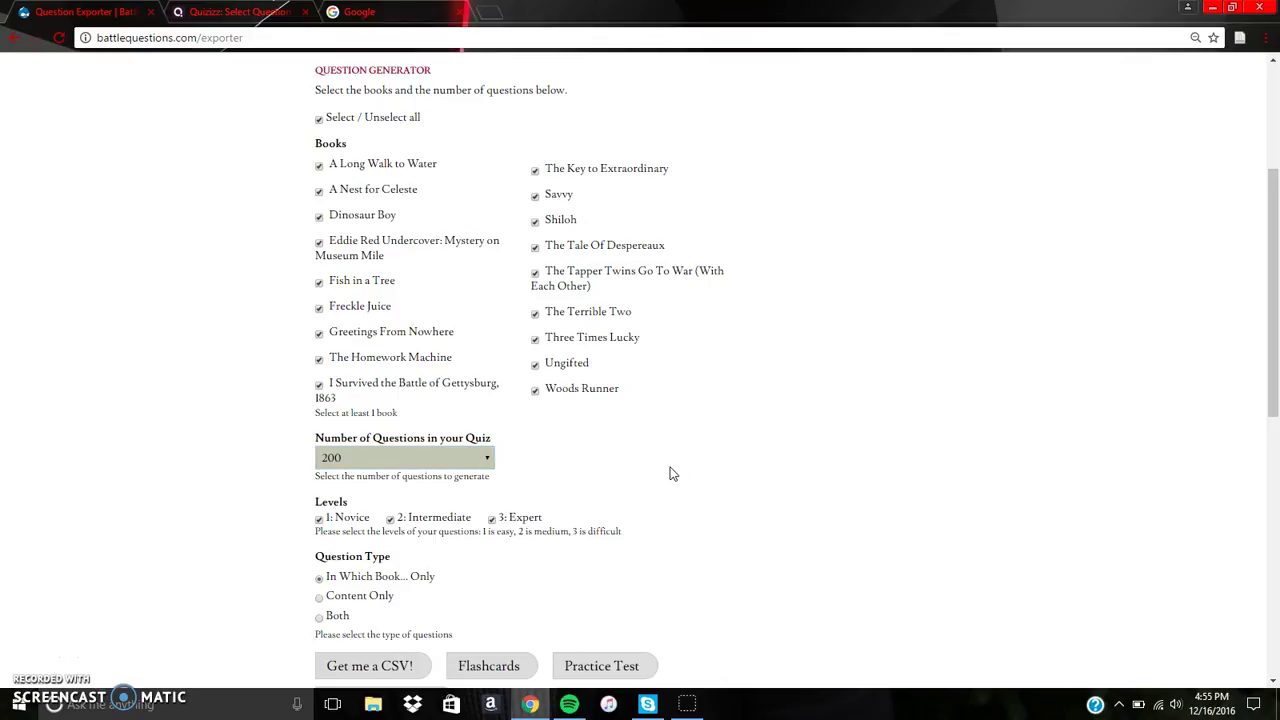
Step: Generate the Practice Questions output and look through the resulting question list
scroll(672, 473, down, 3)
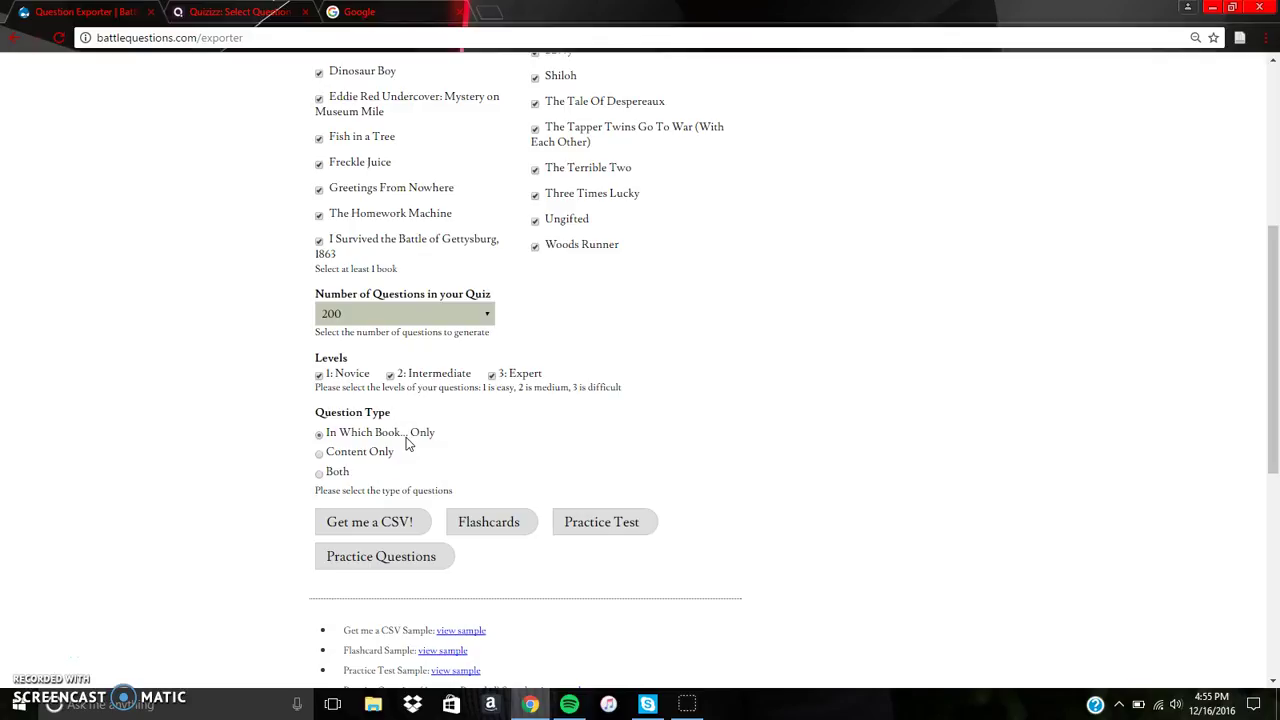
click(384, 555)
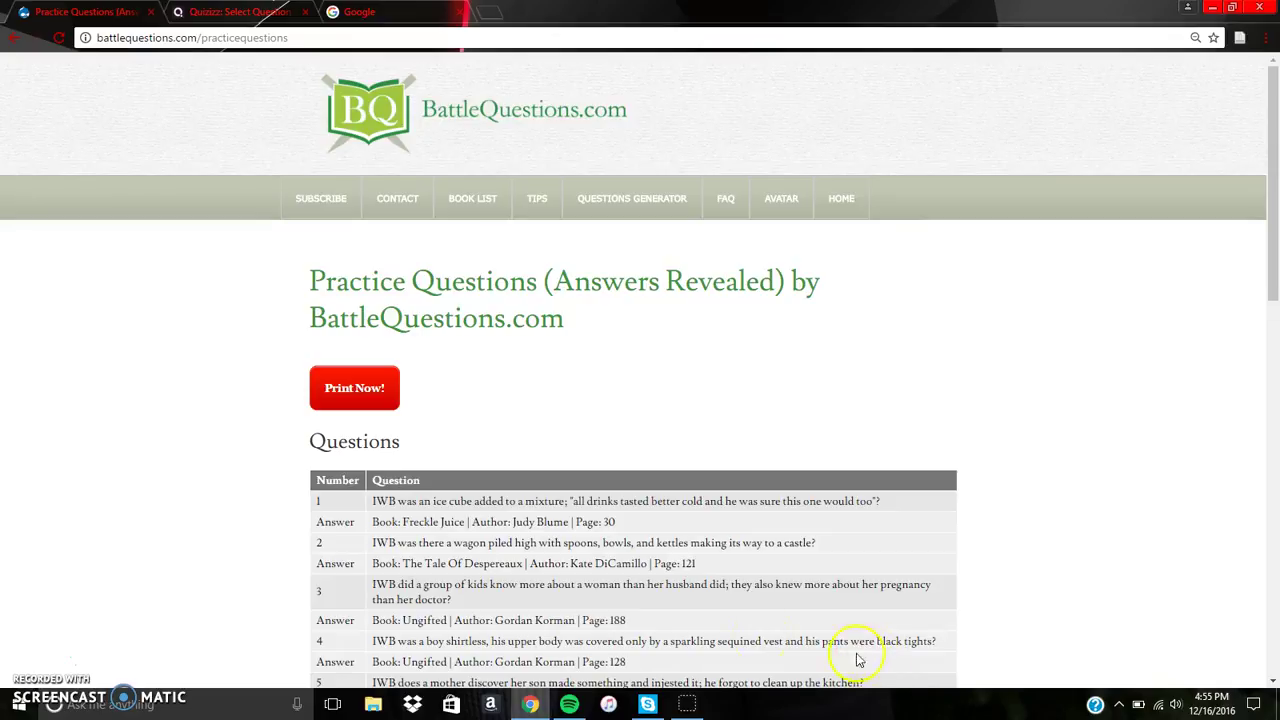
scroll(757, 565, down, 1)
scroll(757, 565, down, 3)
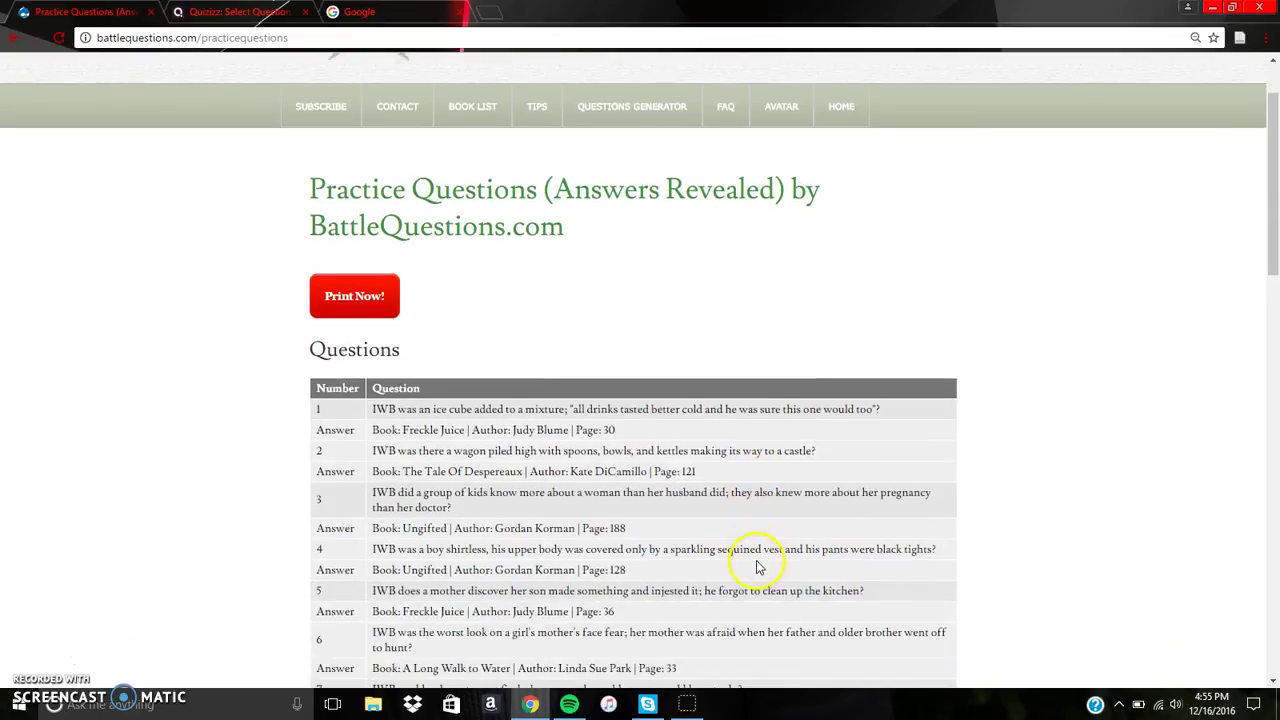
scroll(757, 560, down, 1)
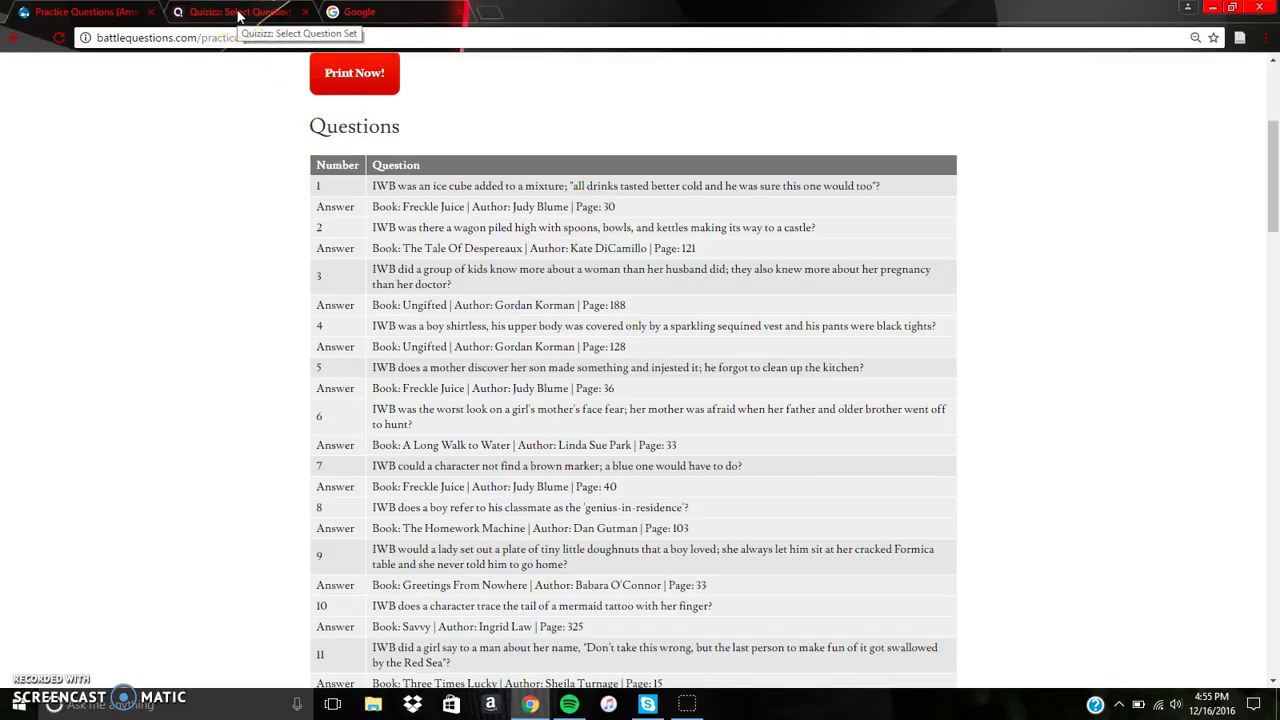
Step: Switch to Quizizz and create a new public English quiz named "Practice Questions"
click(238, 15)
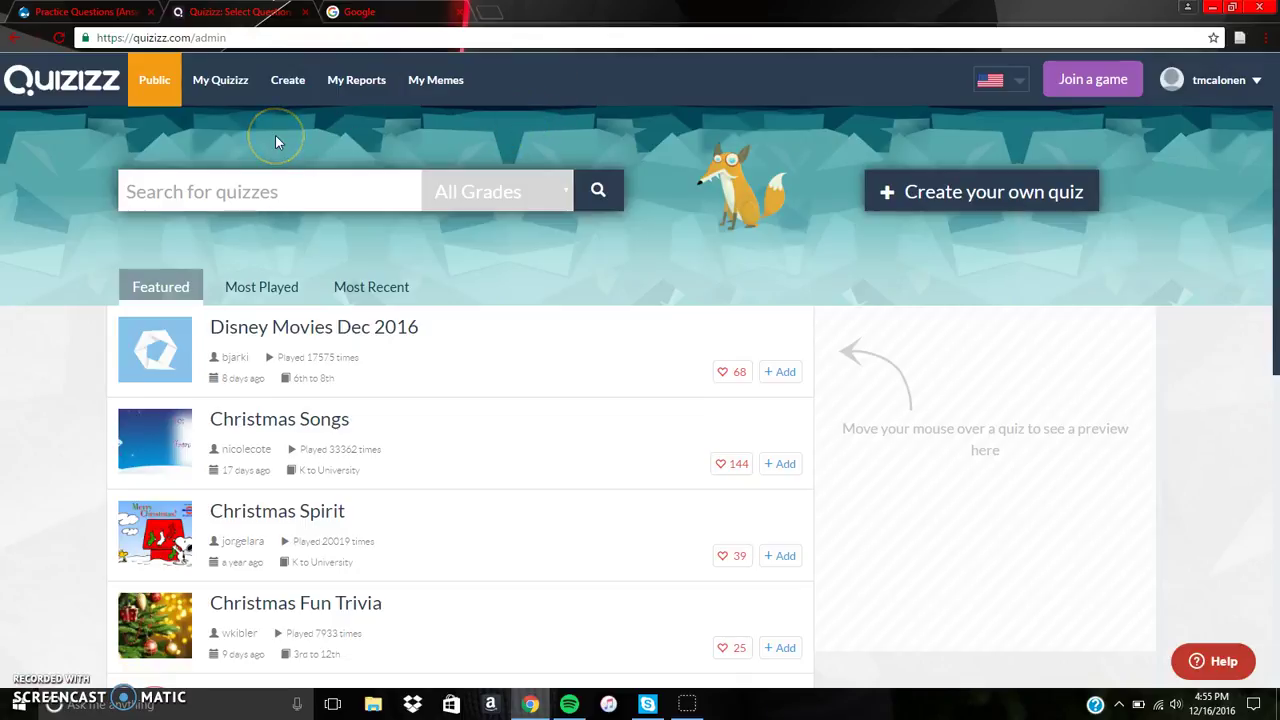
click(286, 96)
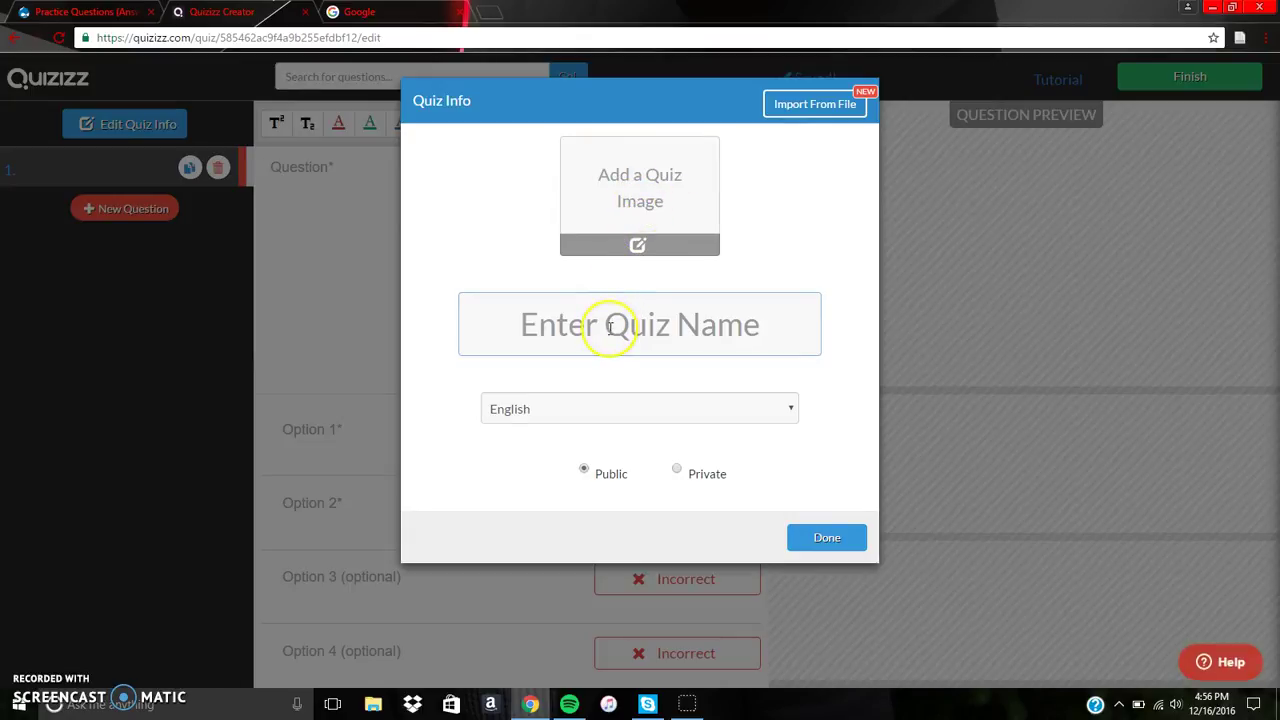
text(Pra)
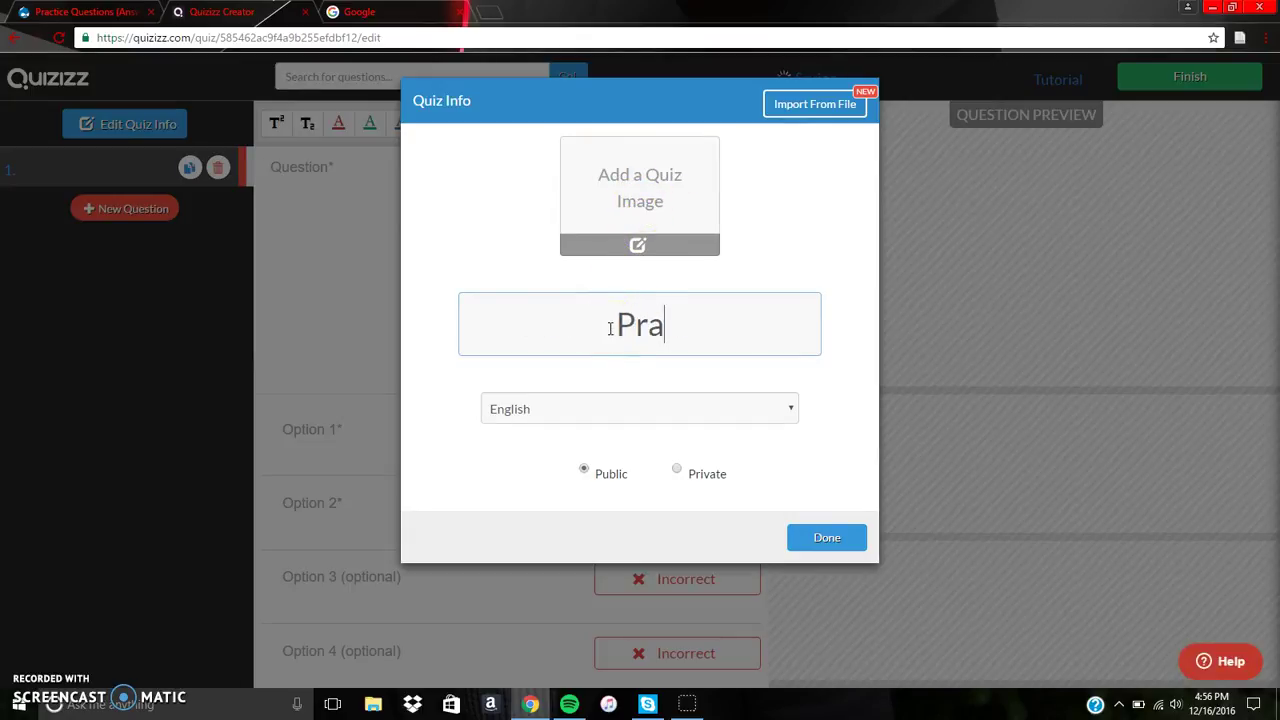
text(ctice Qi)
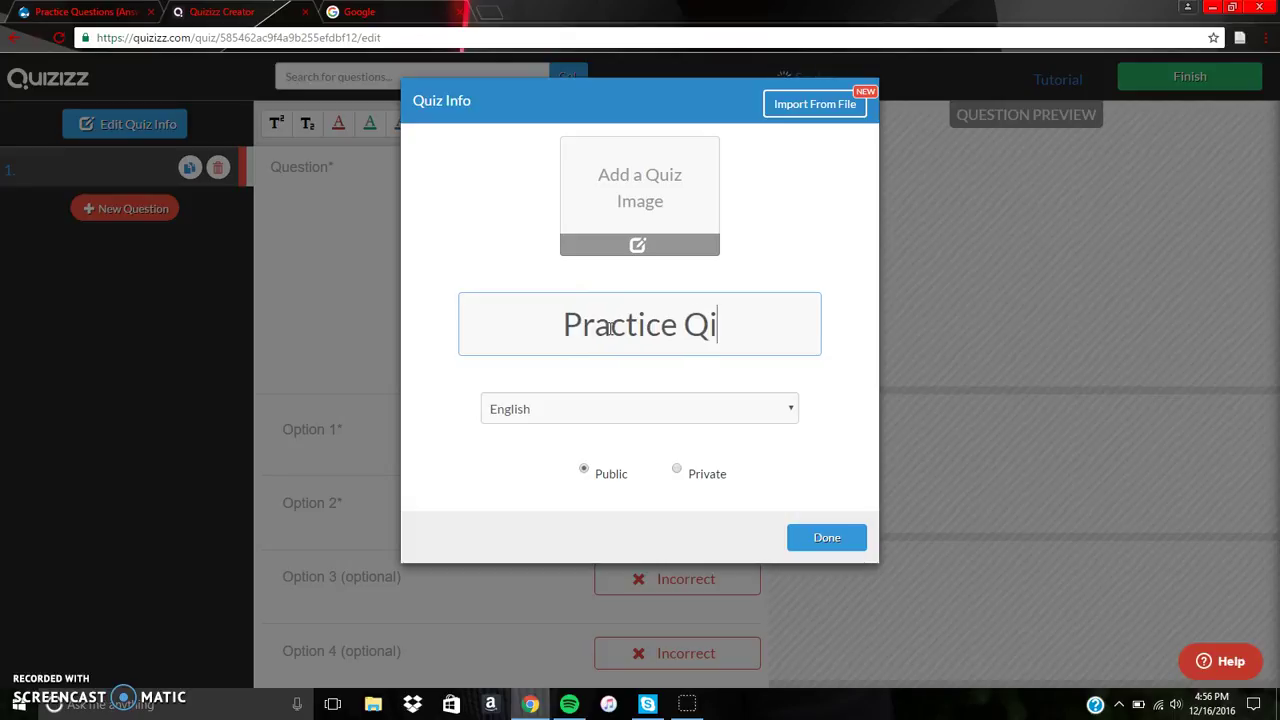
key(BackSpace)
text(uestions)
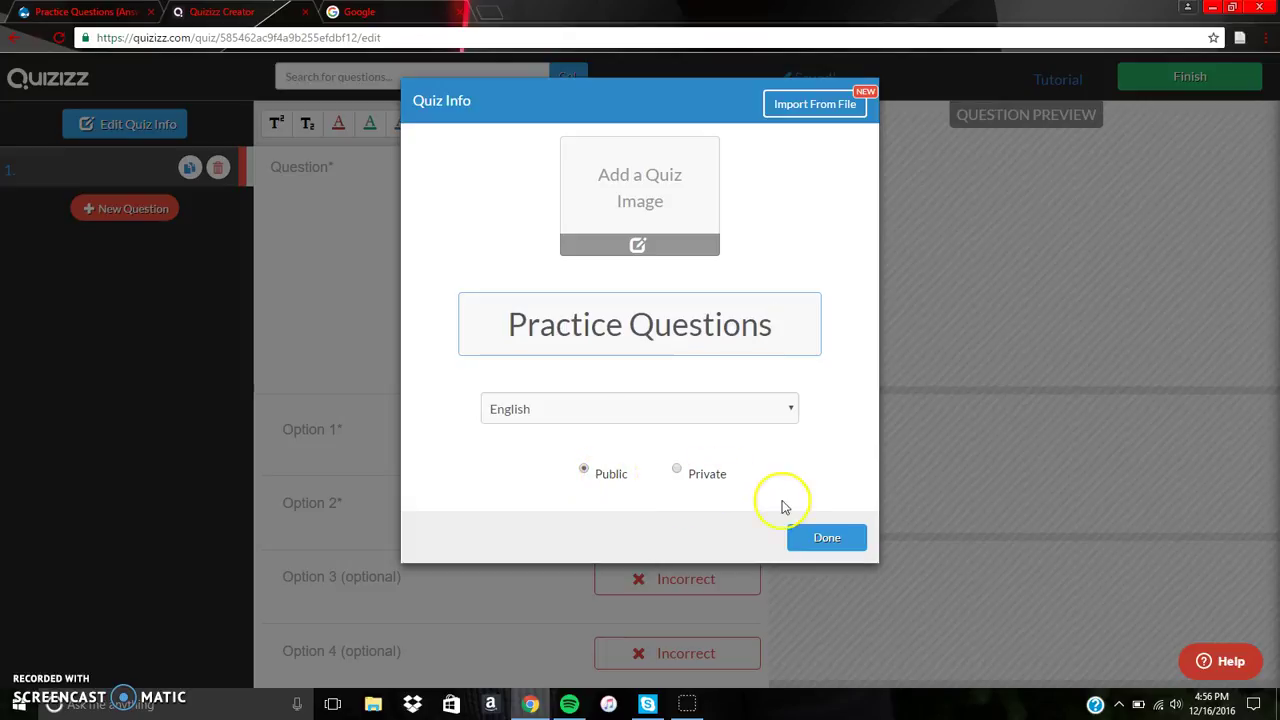
click(826, 538)
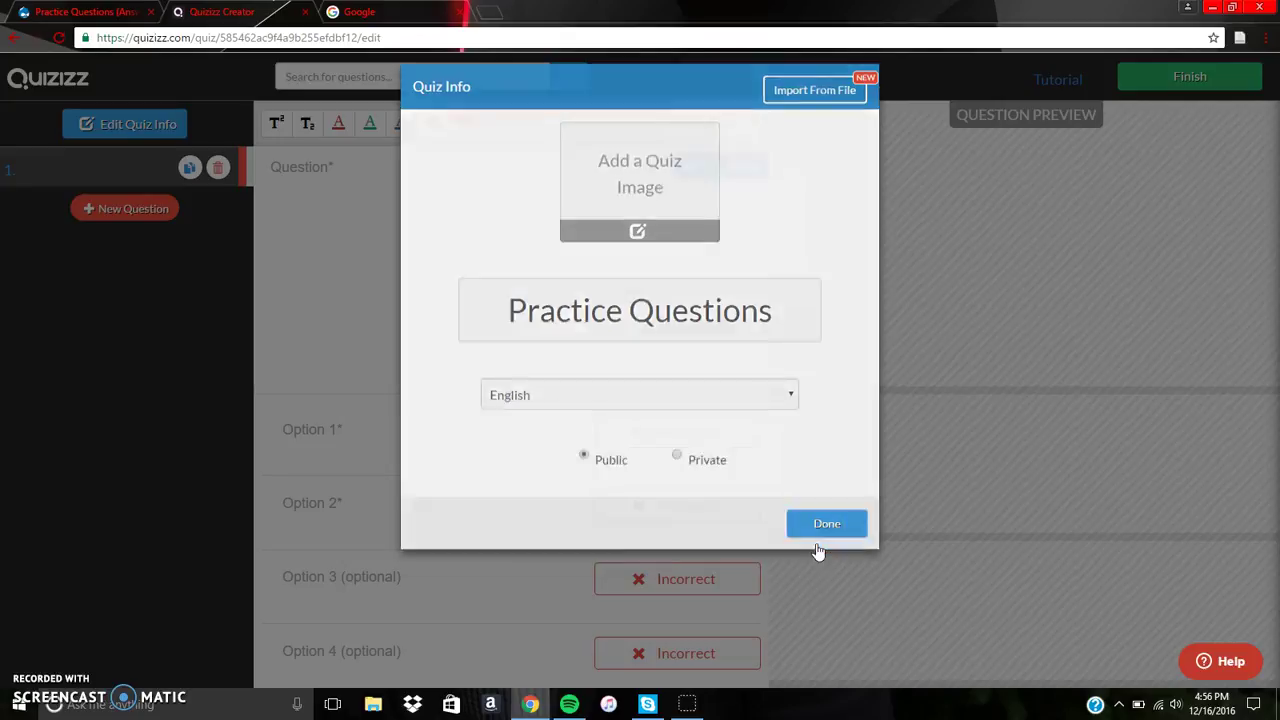
click(632, 260)
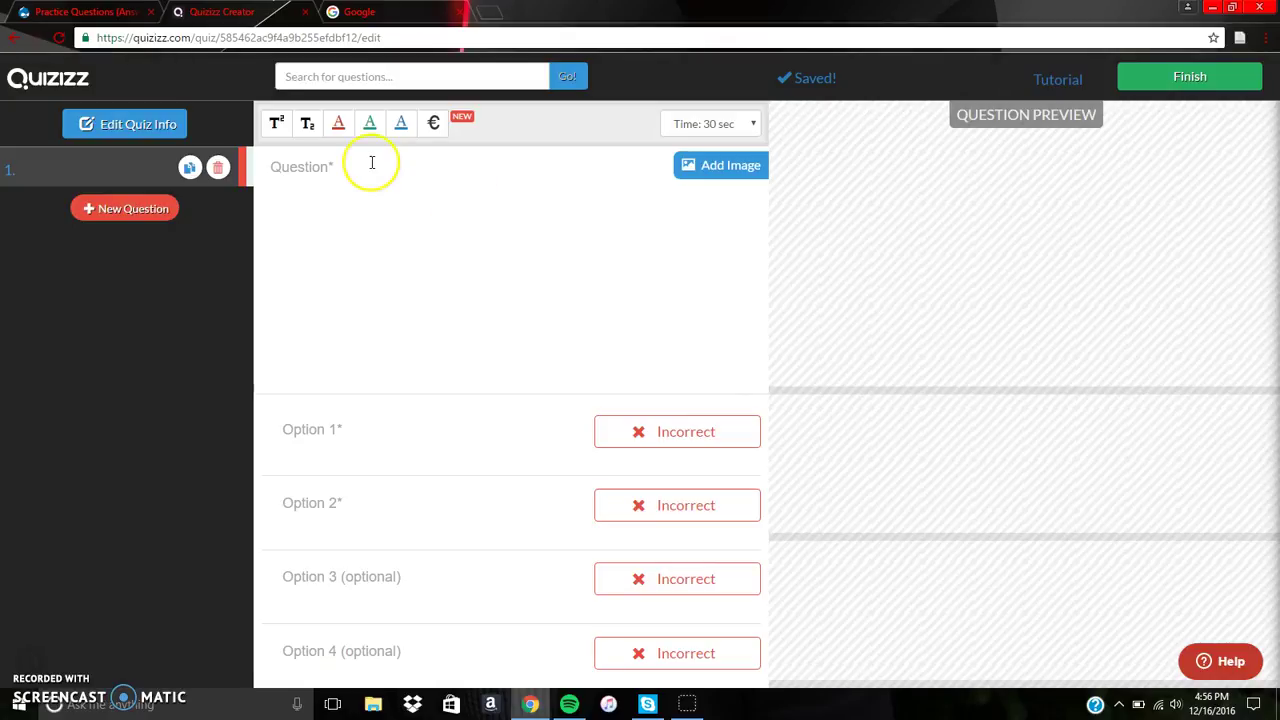
Step: Copy question 7 about the brown marker from the BattleQuestions list into the first Quizizz question's text
click(117, 14)
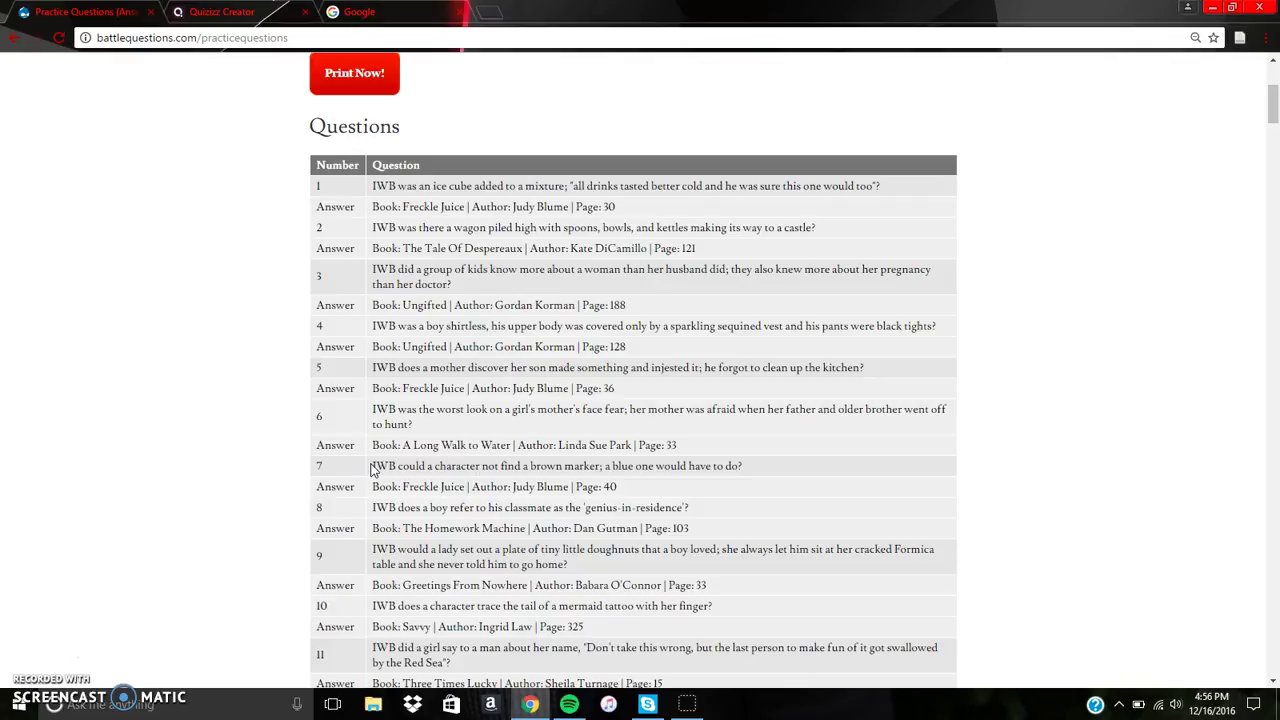
drag(388, 466, 740, 465)
key(ctrl+c)
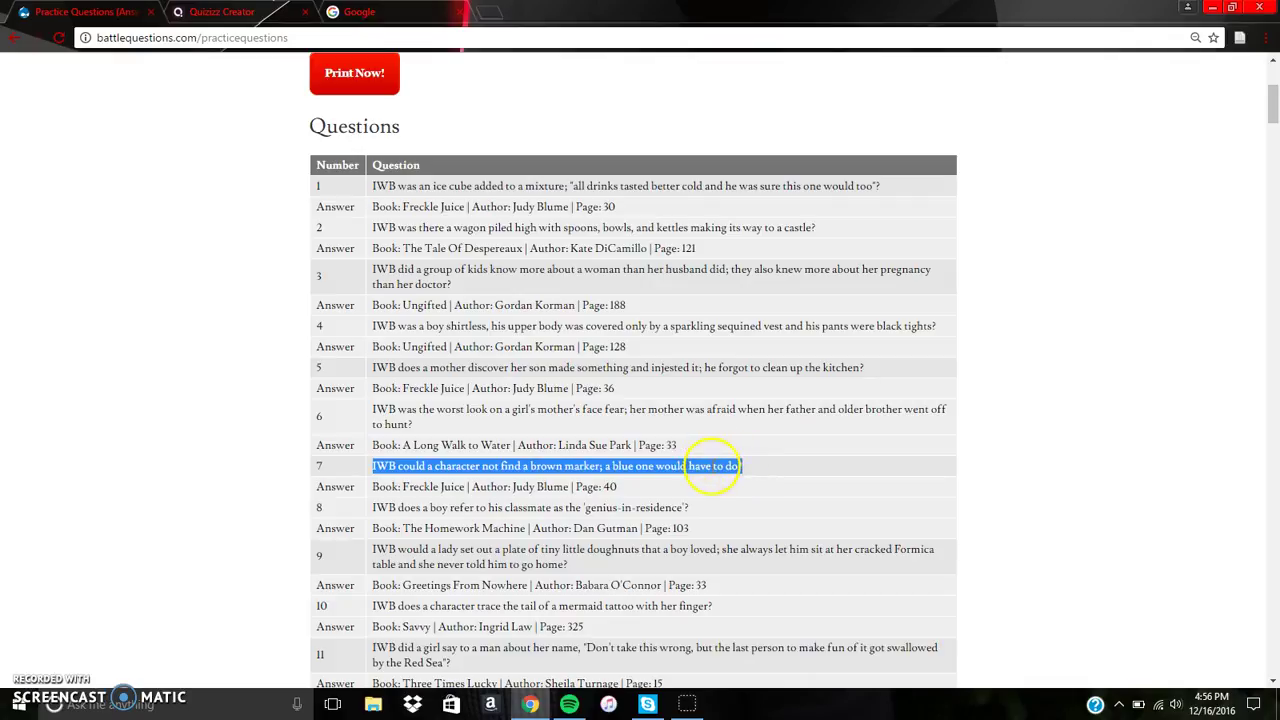
right_click(712, 466)
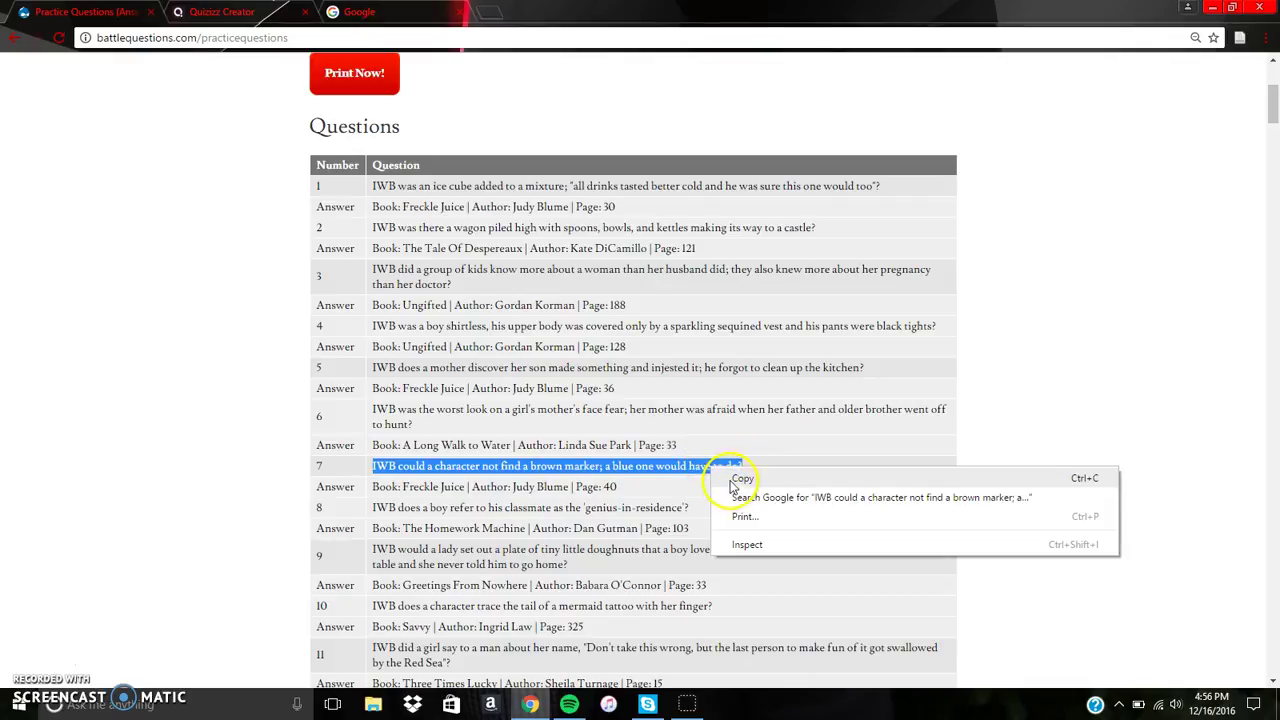
click(733, 482)
click(200, 11)
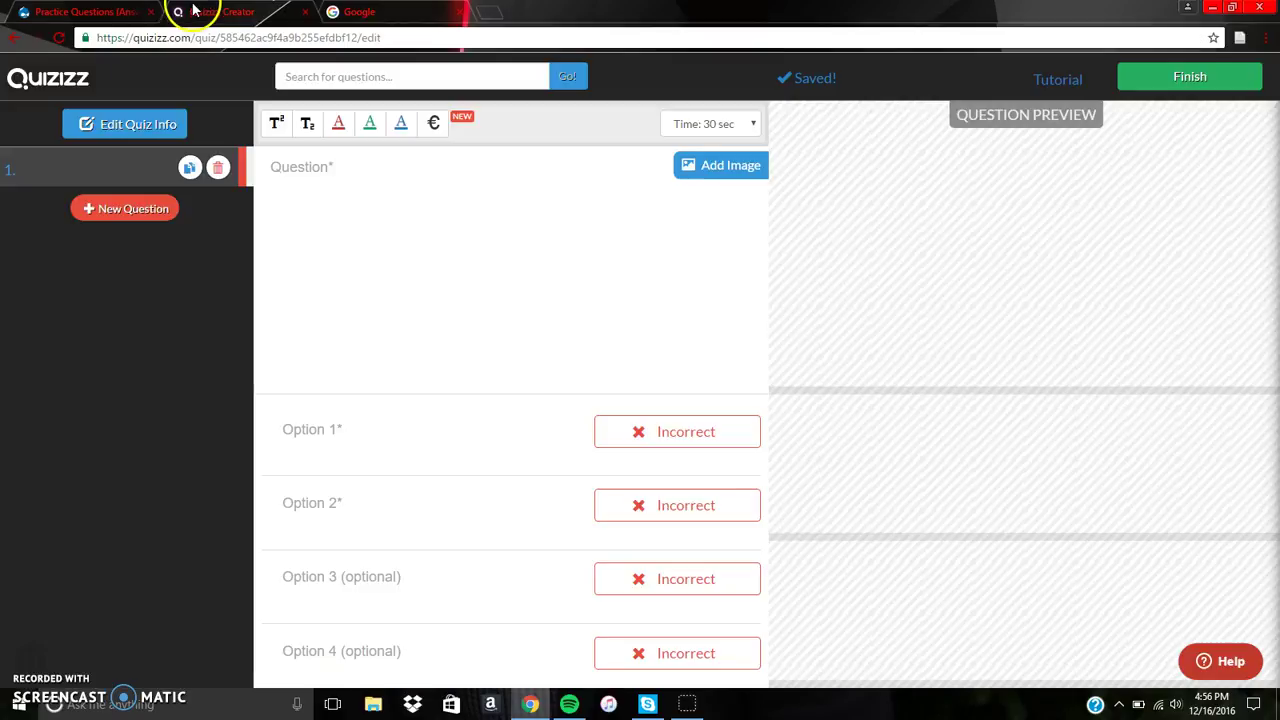
click(339, 193)
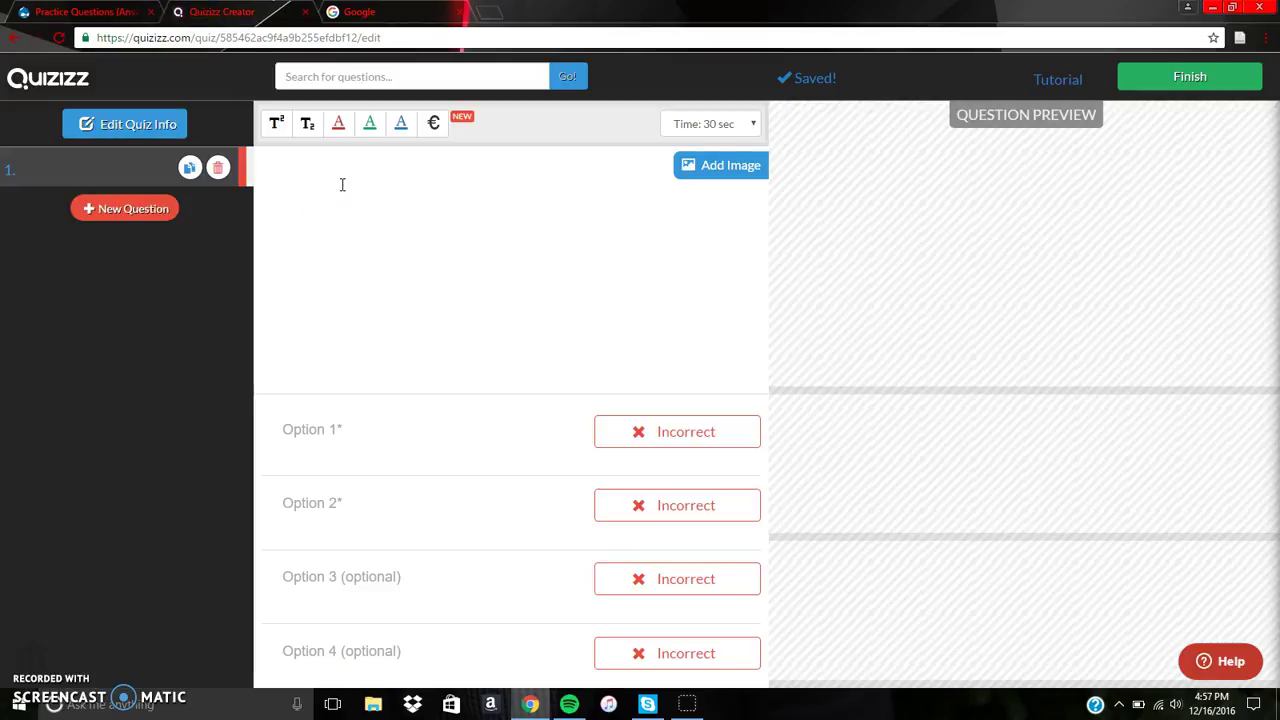
right_click(342, 184)
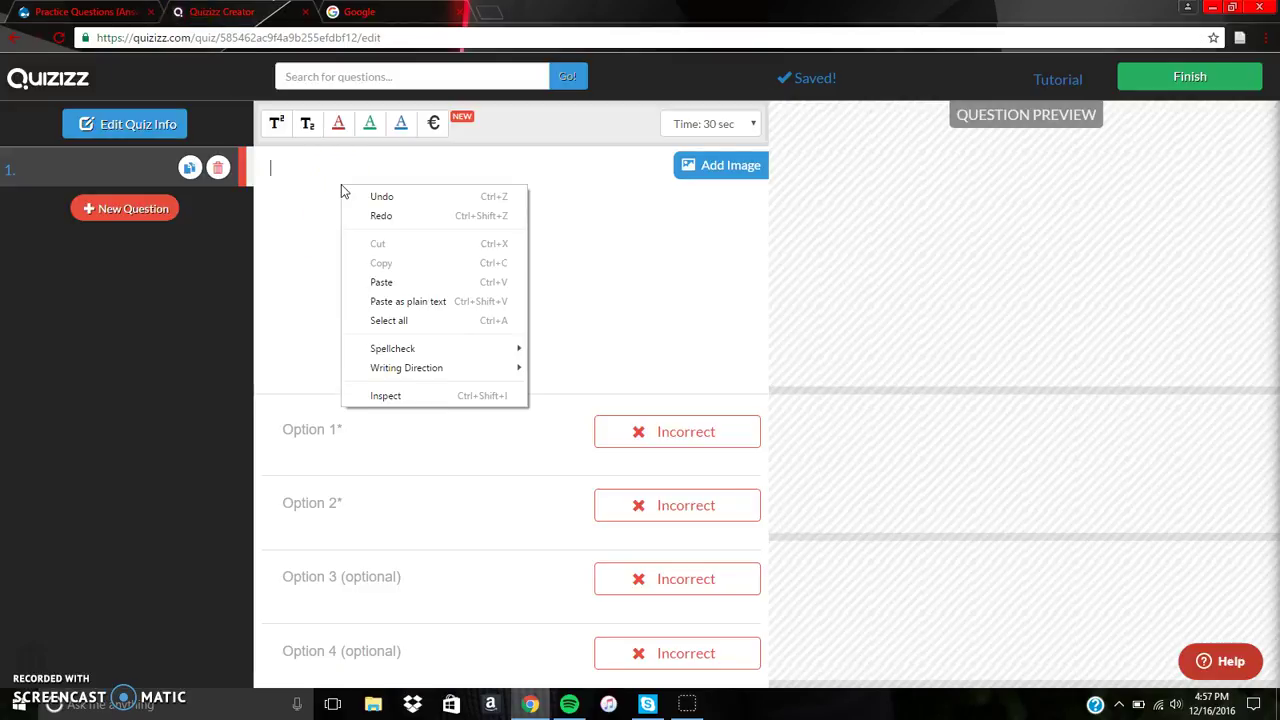
click(381, 283)
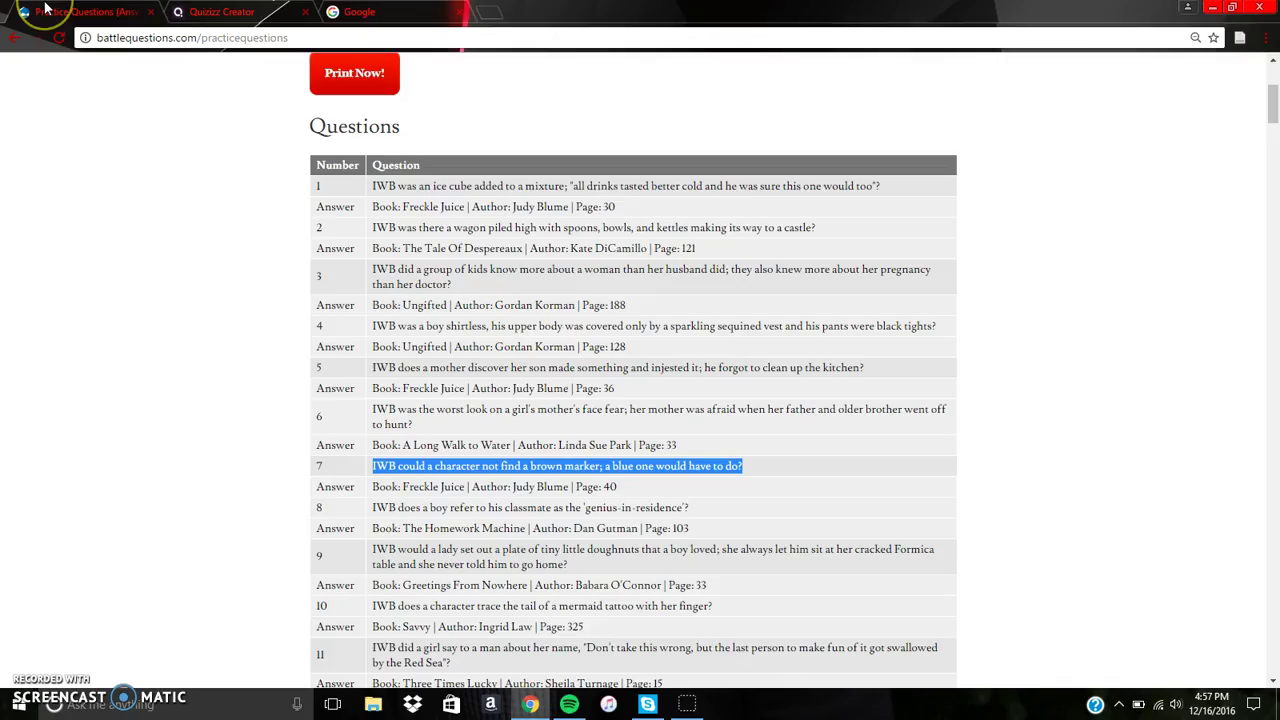
Step: Copy the book title "Freckle Juice" from question 7's answer into option 1 and mark it as correct
click(45, 9)
drag(402, 487, 467, 487)
key(ctrl+c)
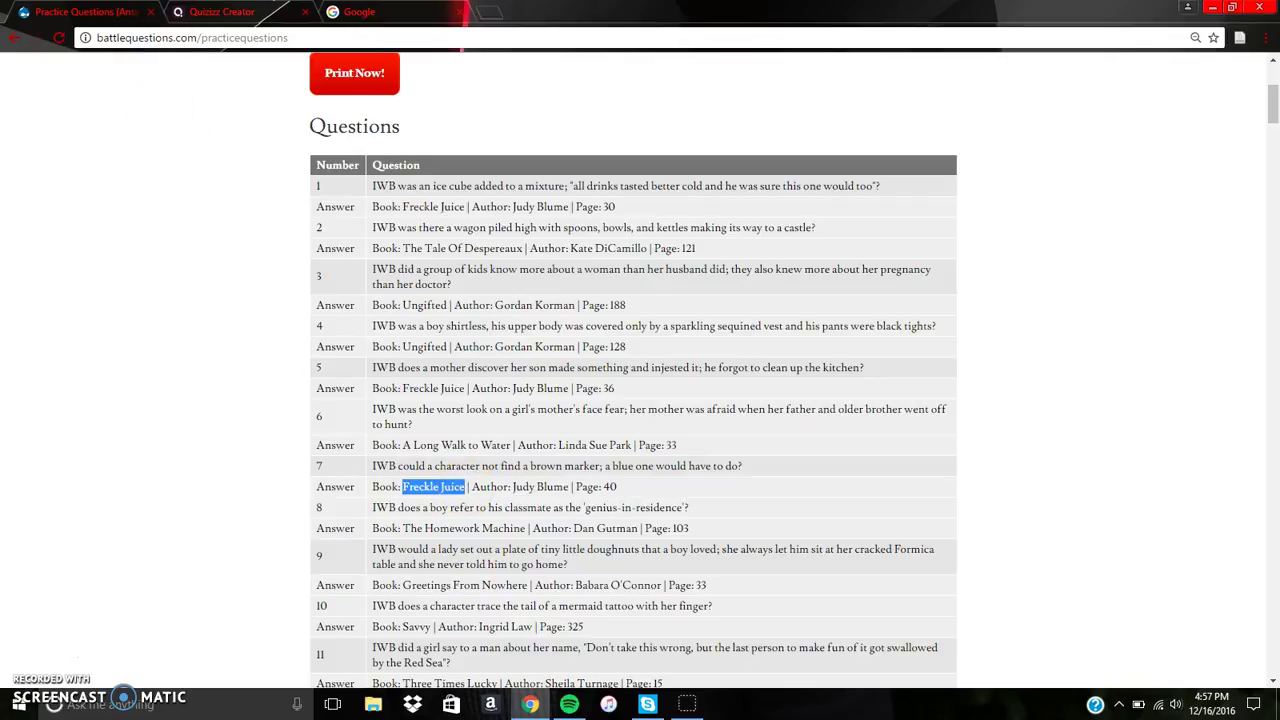
click(215, 12)
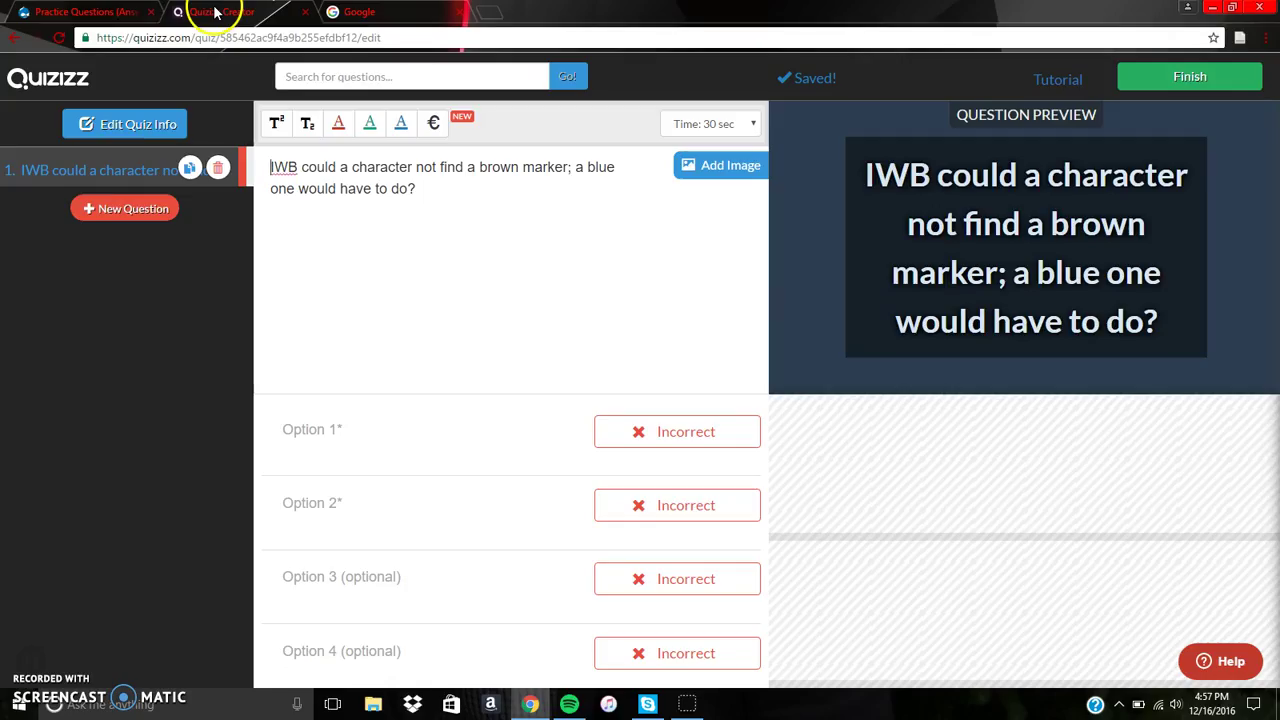
click(324, 426)
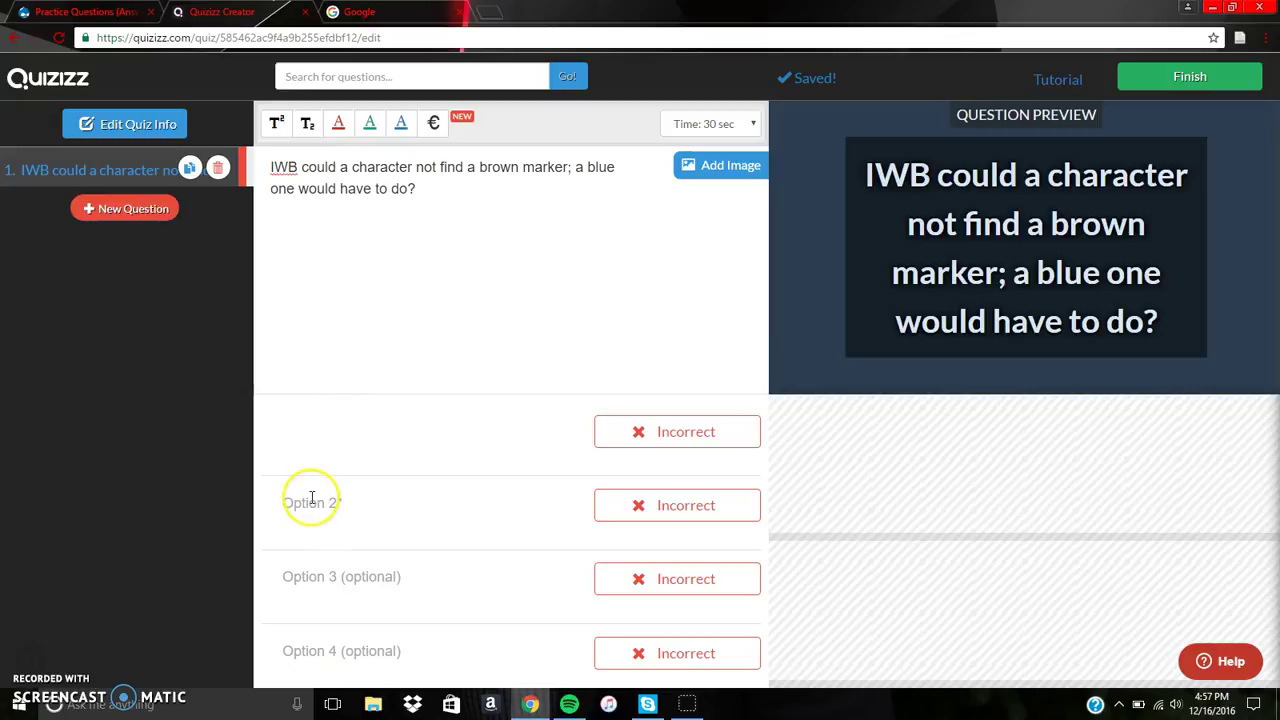
key(ctrl+v)
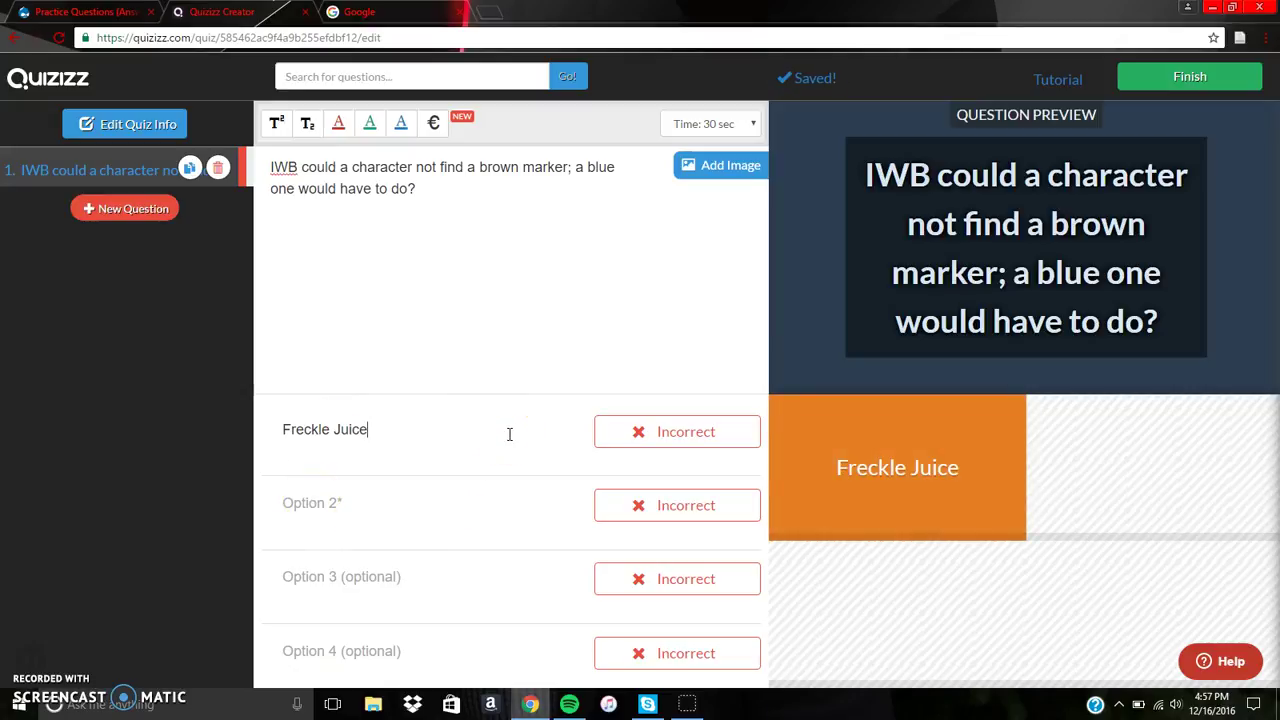
click(625, 433)
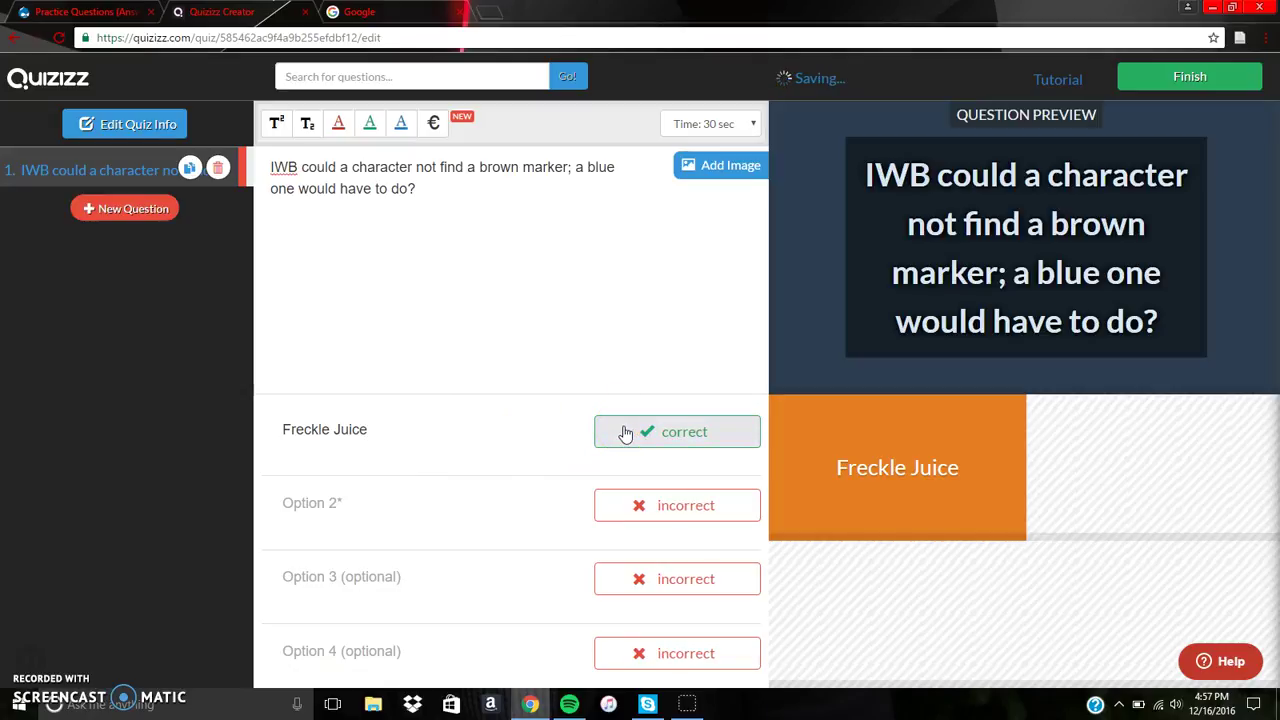
Step: Enter "The Homework Machine" as option 2, leaving it marked incorrect
click(418, 513)
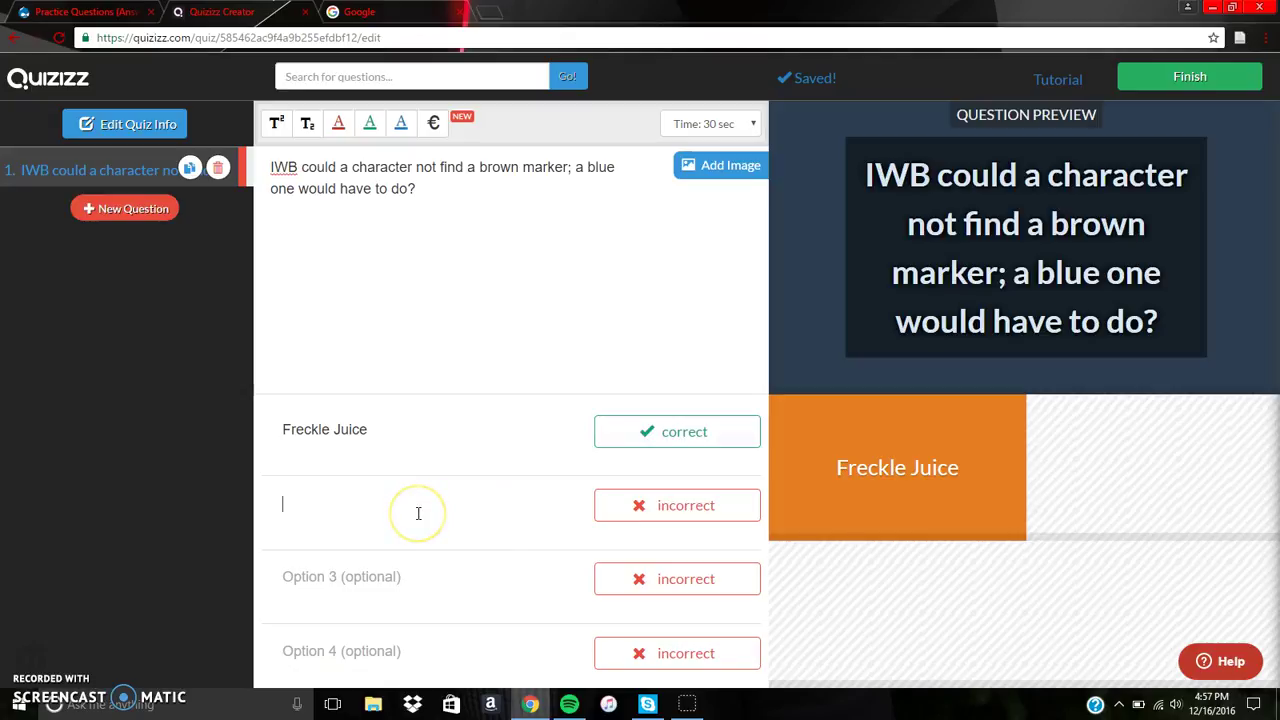
text(The Home)
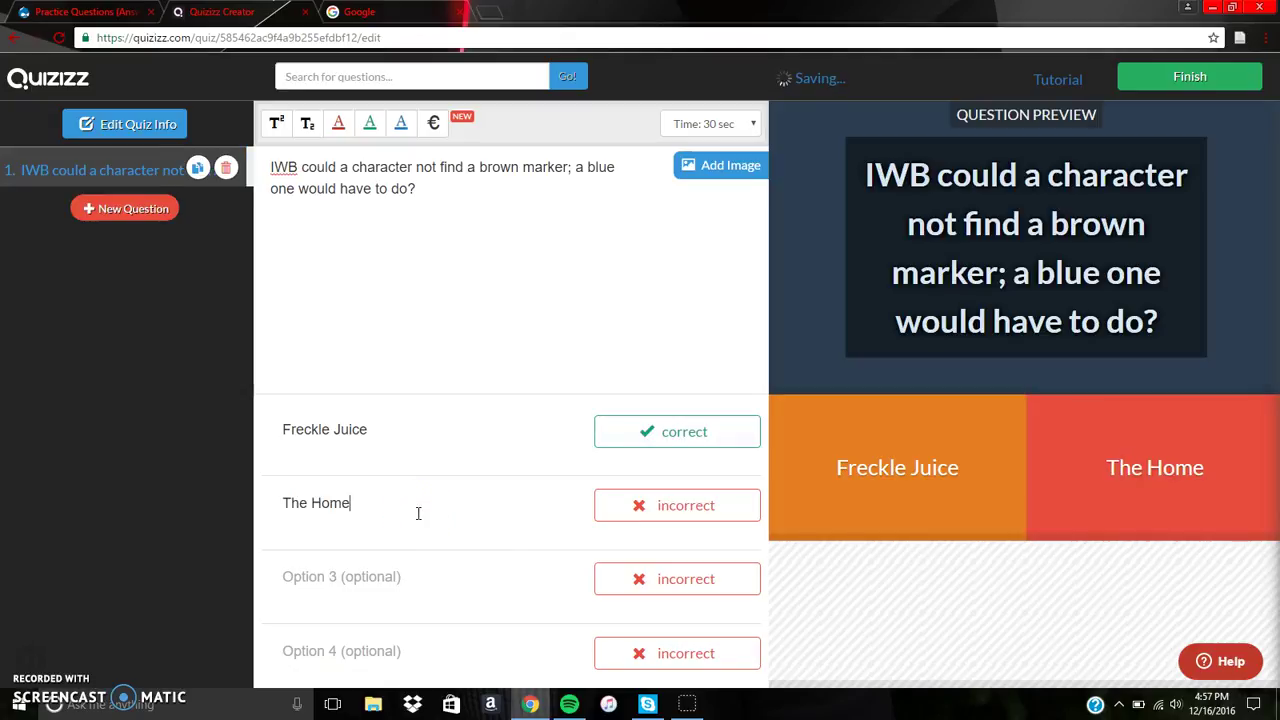
text(work )
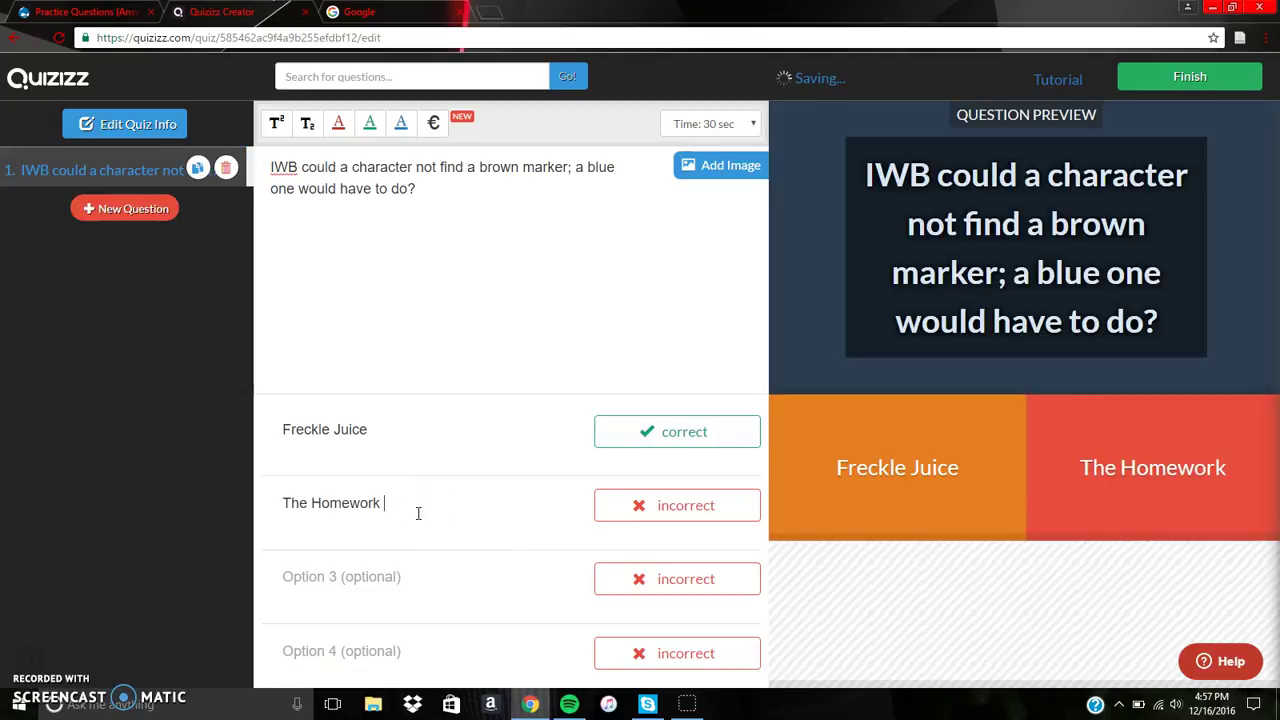
text(Machine)
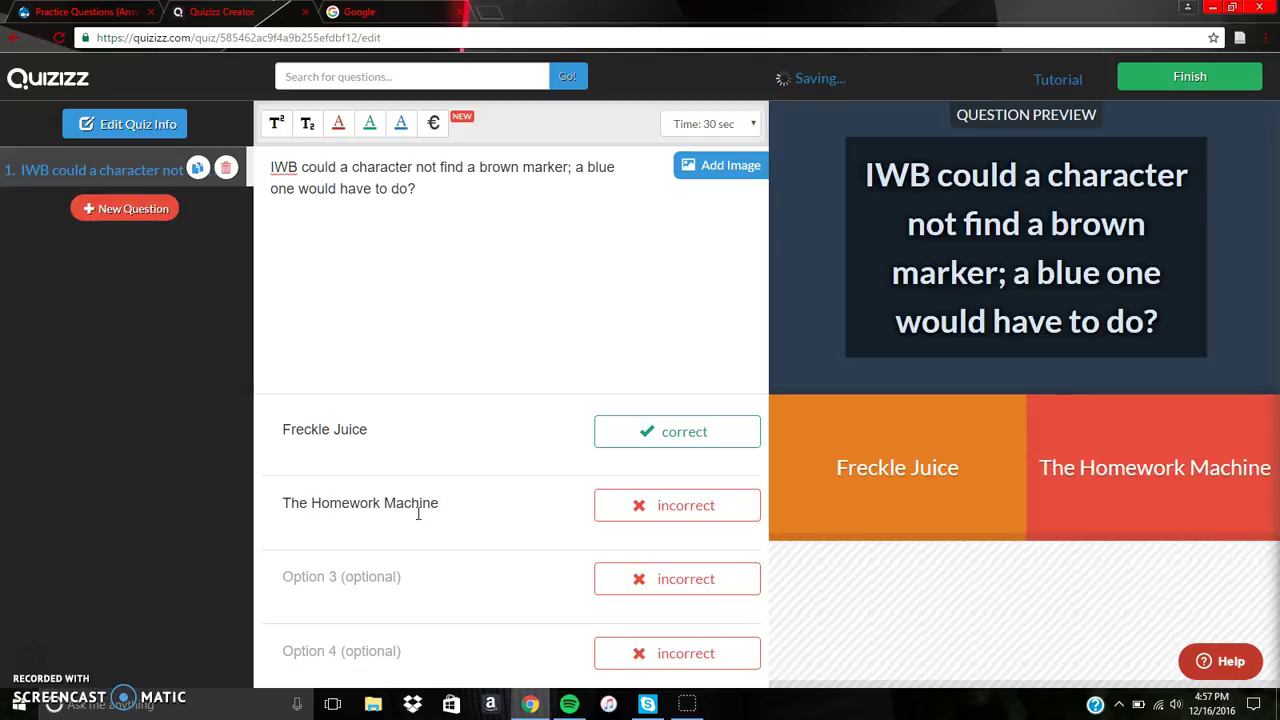
key(Tab)
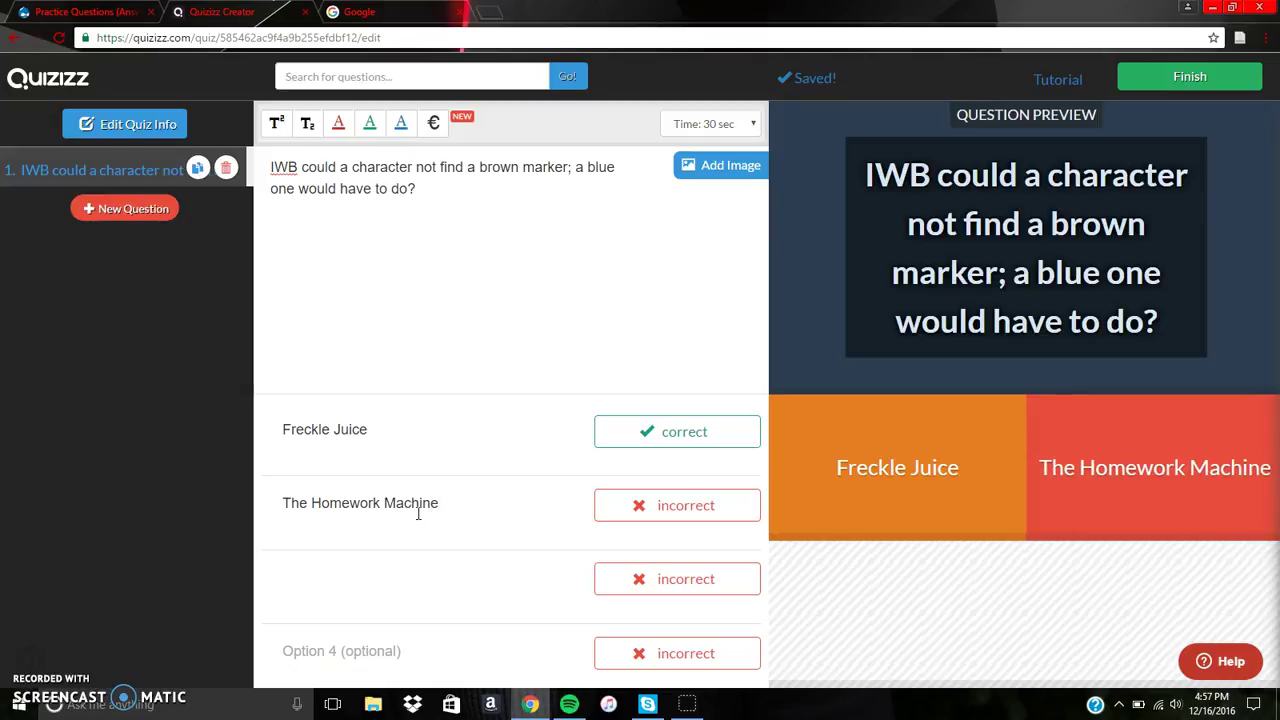
Step: Enter "The Tale of Desperaux" as option 3 and "Ungifted" as option 4, leaving both marked incorrect
text(The Tale of Desperaux)
key(Tab)
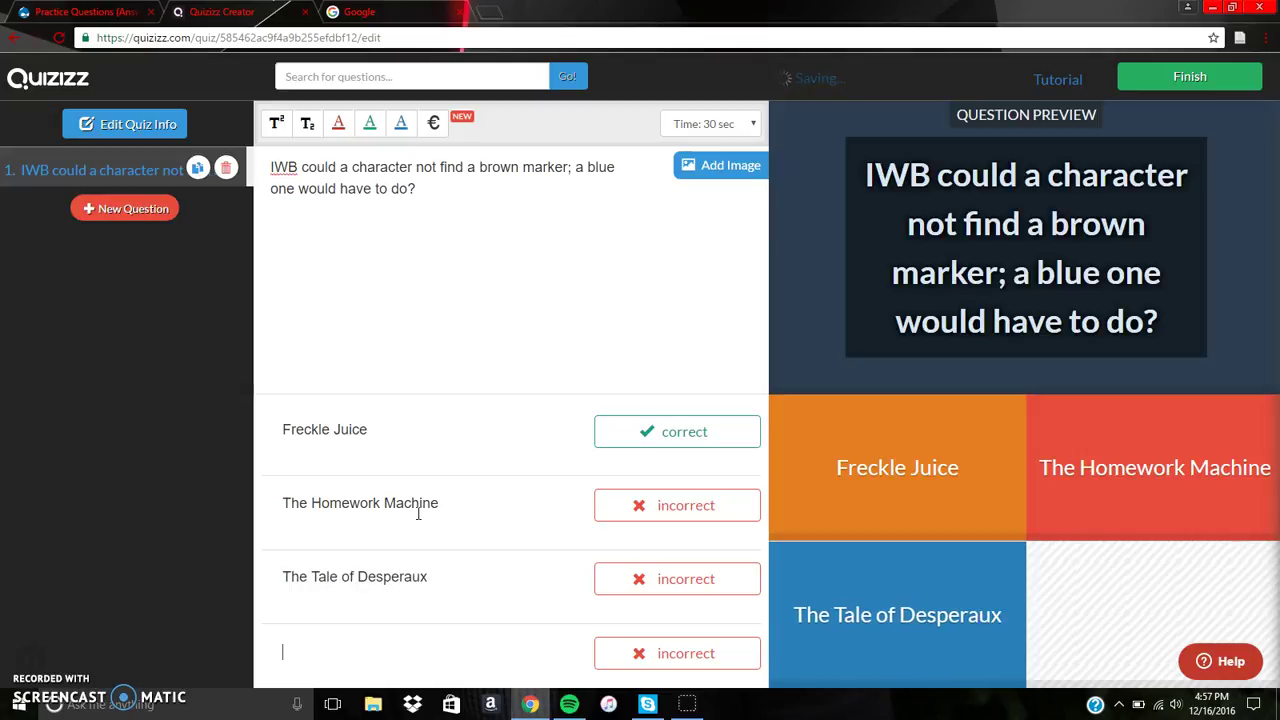
text(Ungi)
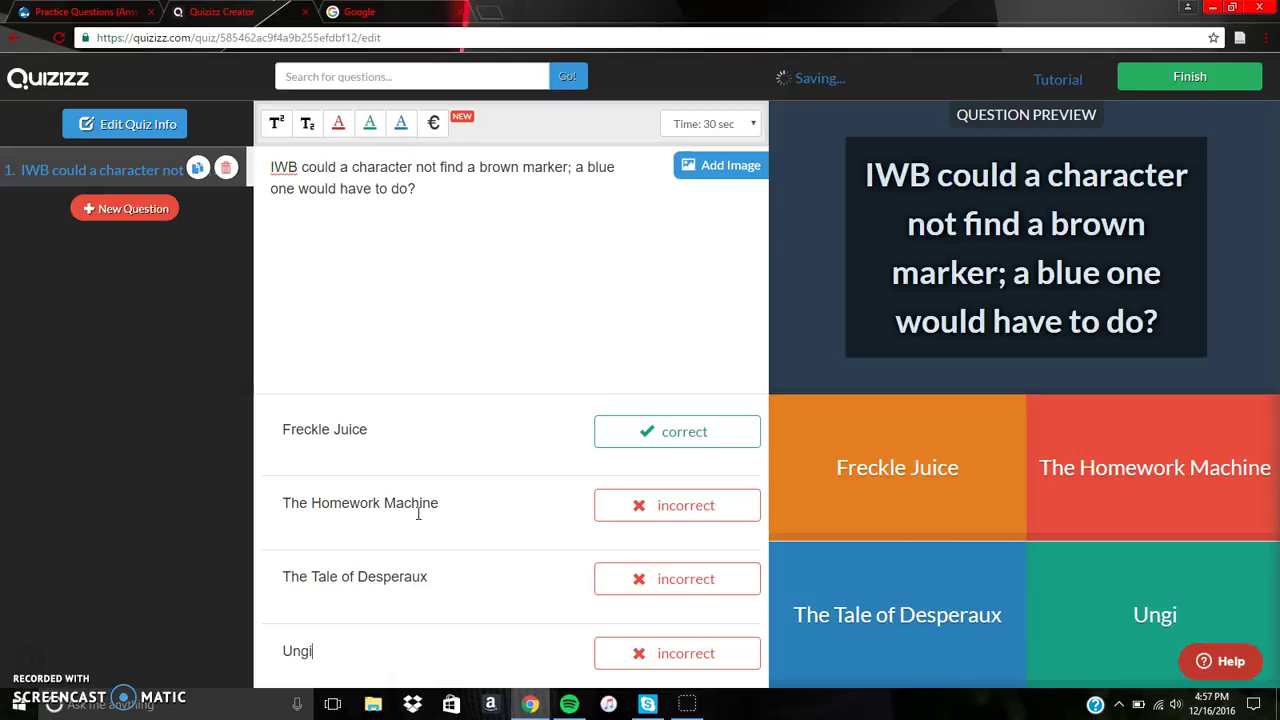
text(fted)
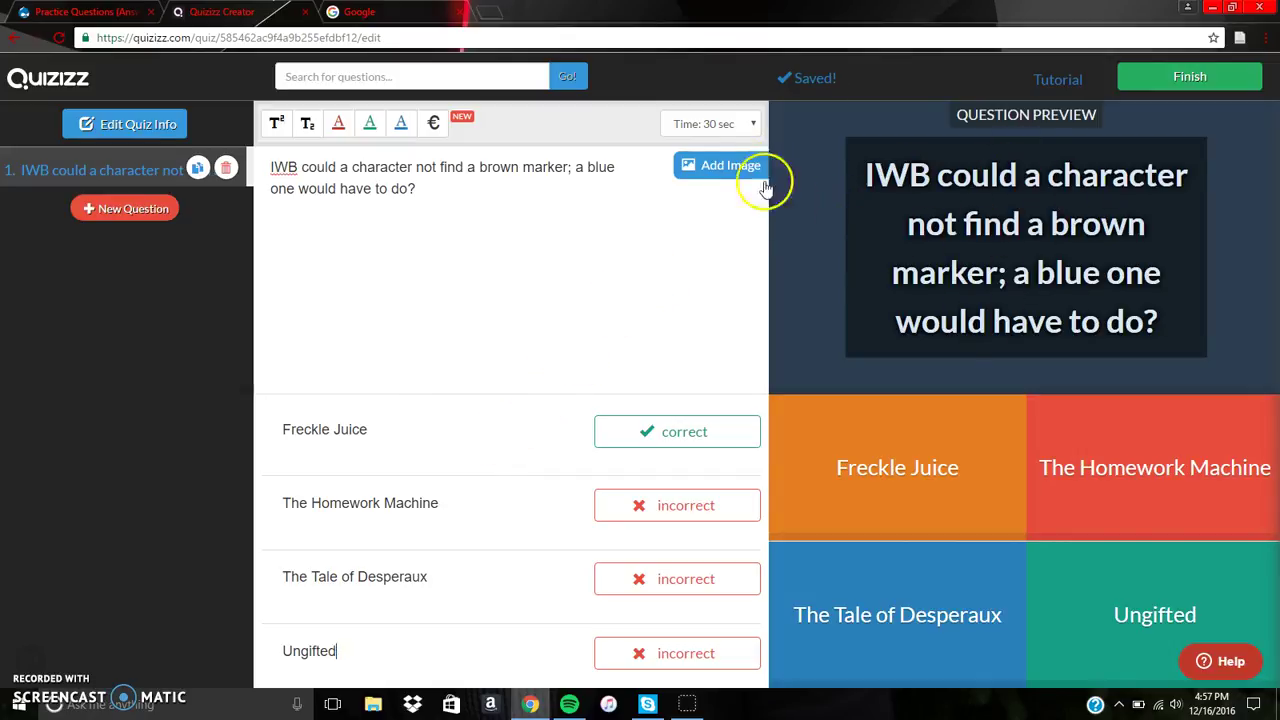
Step: Switch to Google Images and search for "blue marker"
click(413, 16)
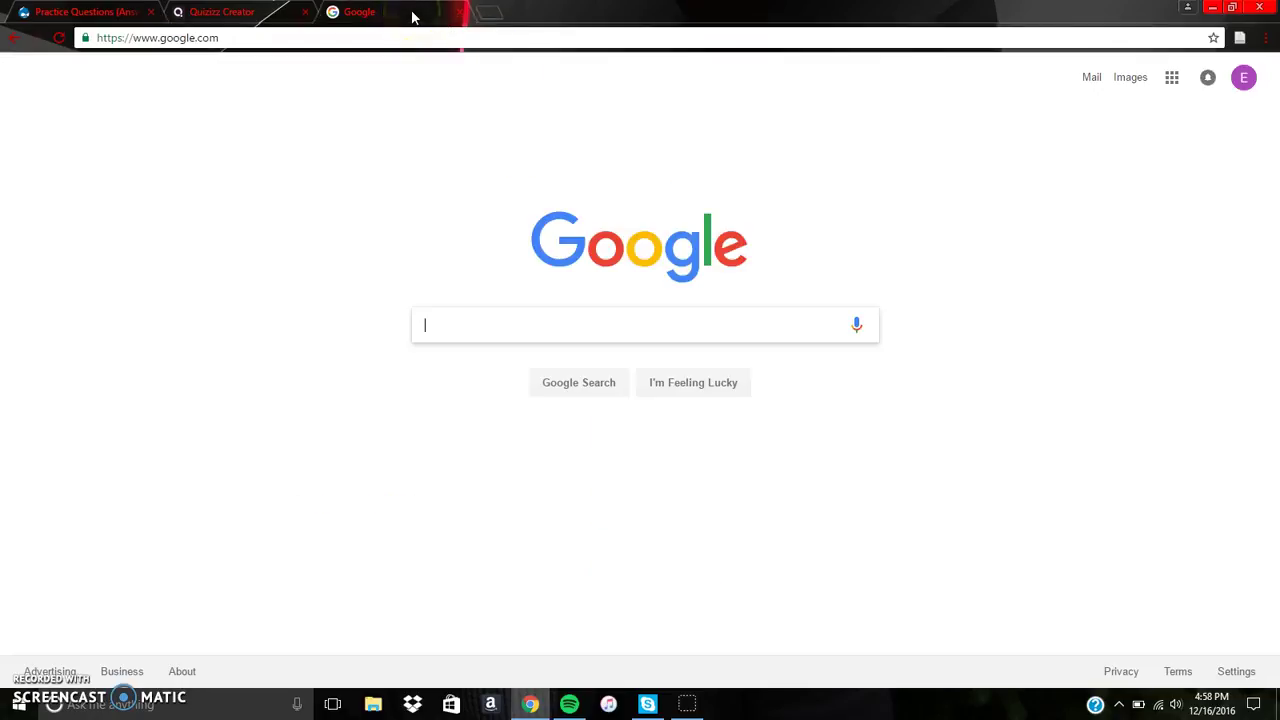
click(1132, 80)
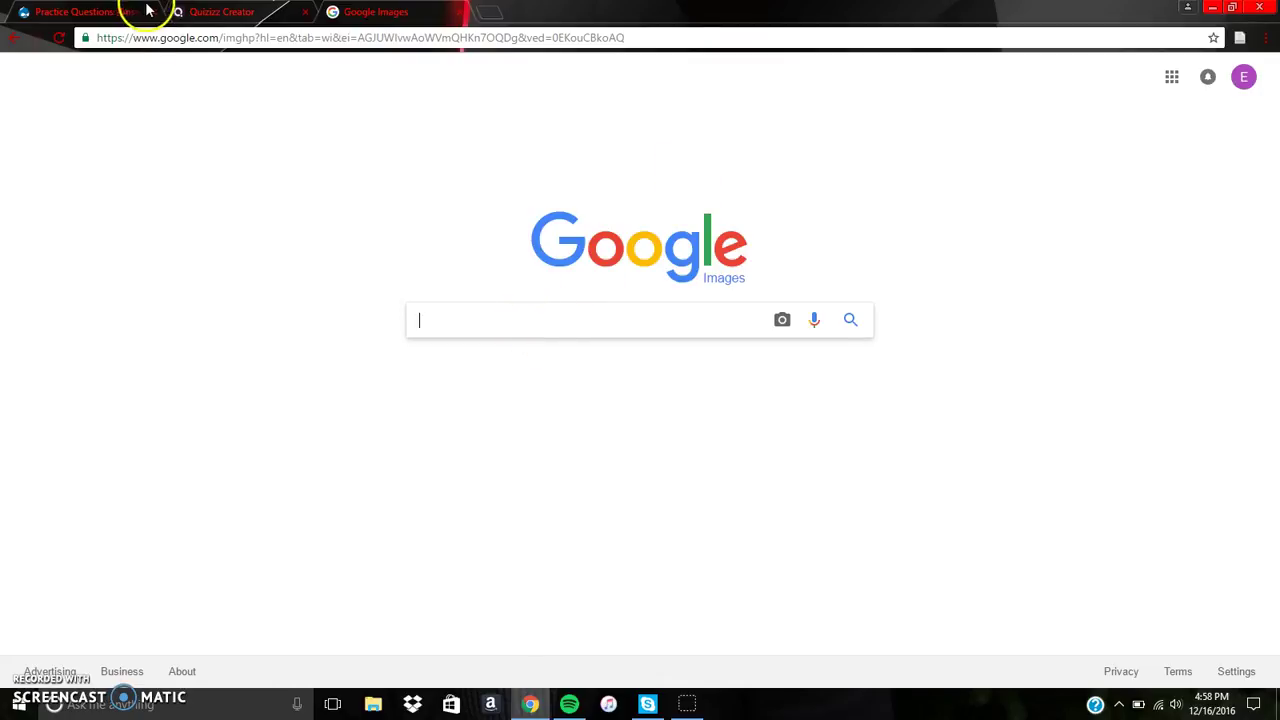
click(237, 10)
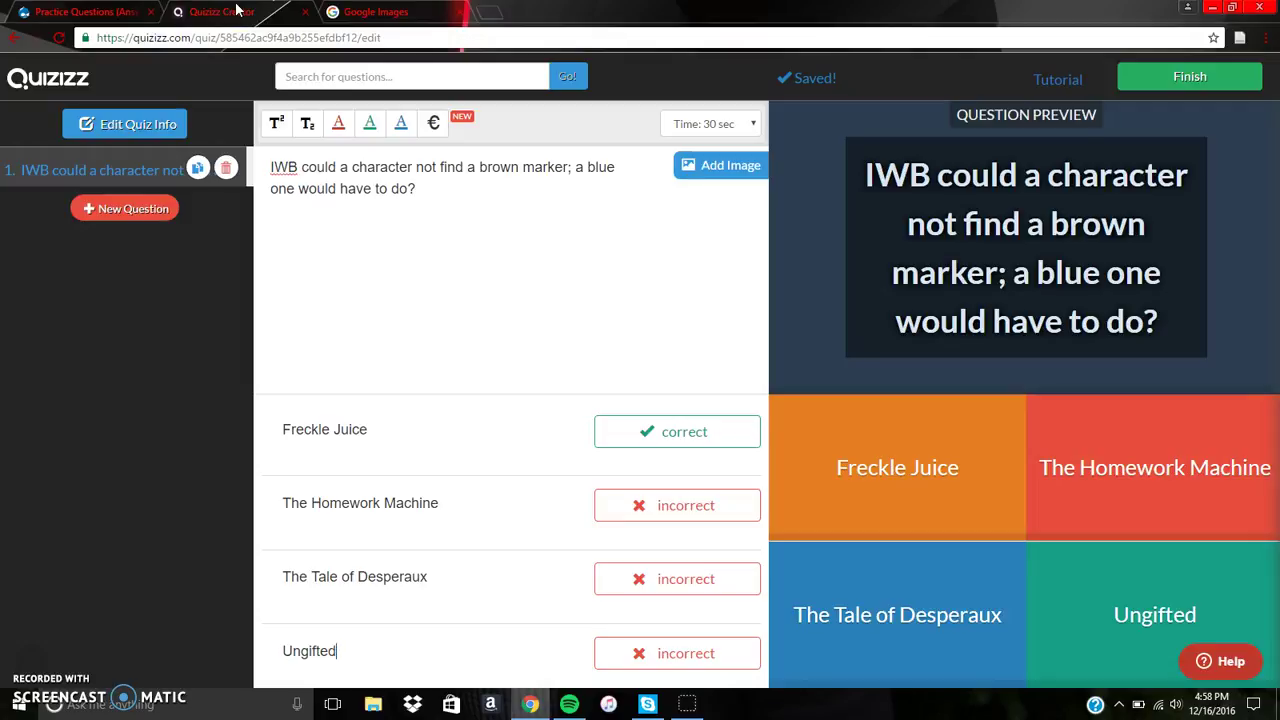
click(380, 12)
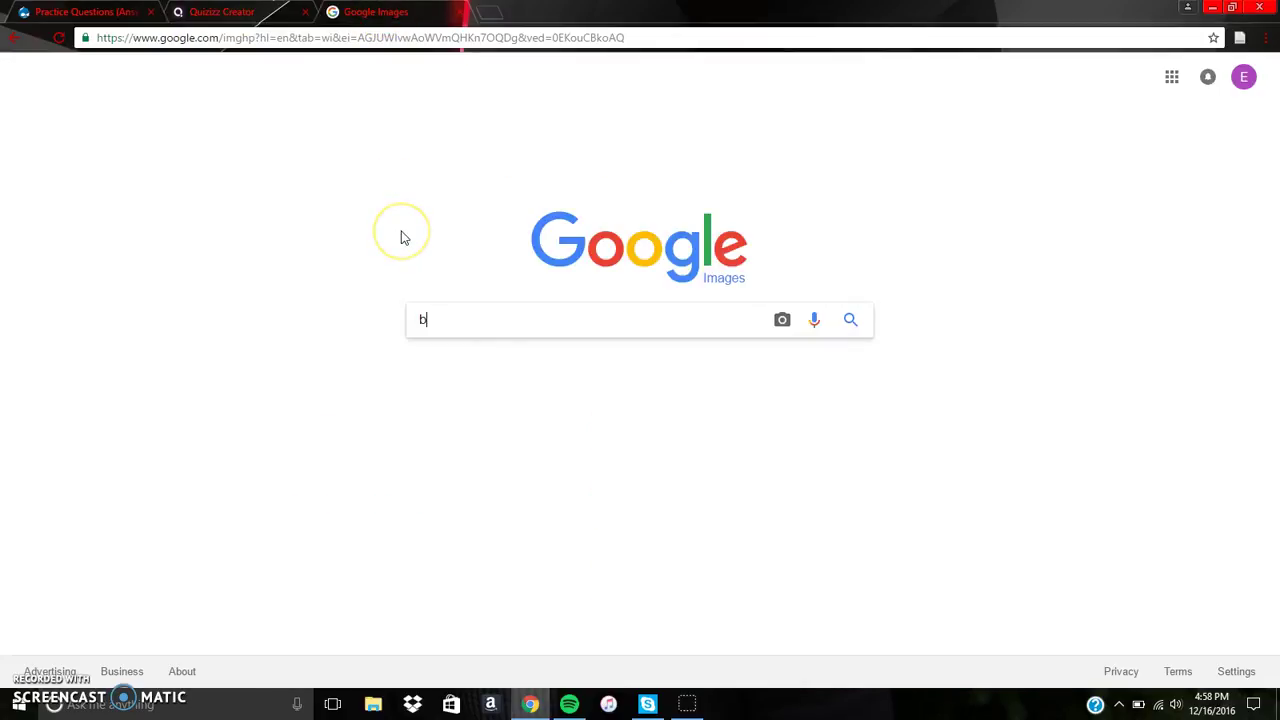
text(blue marker)
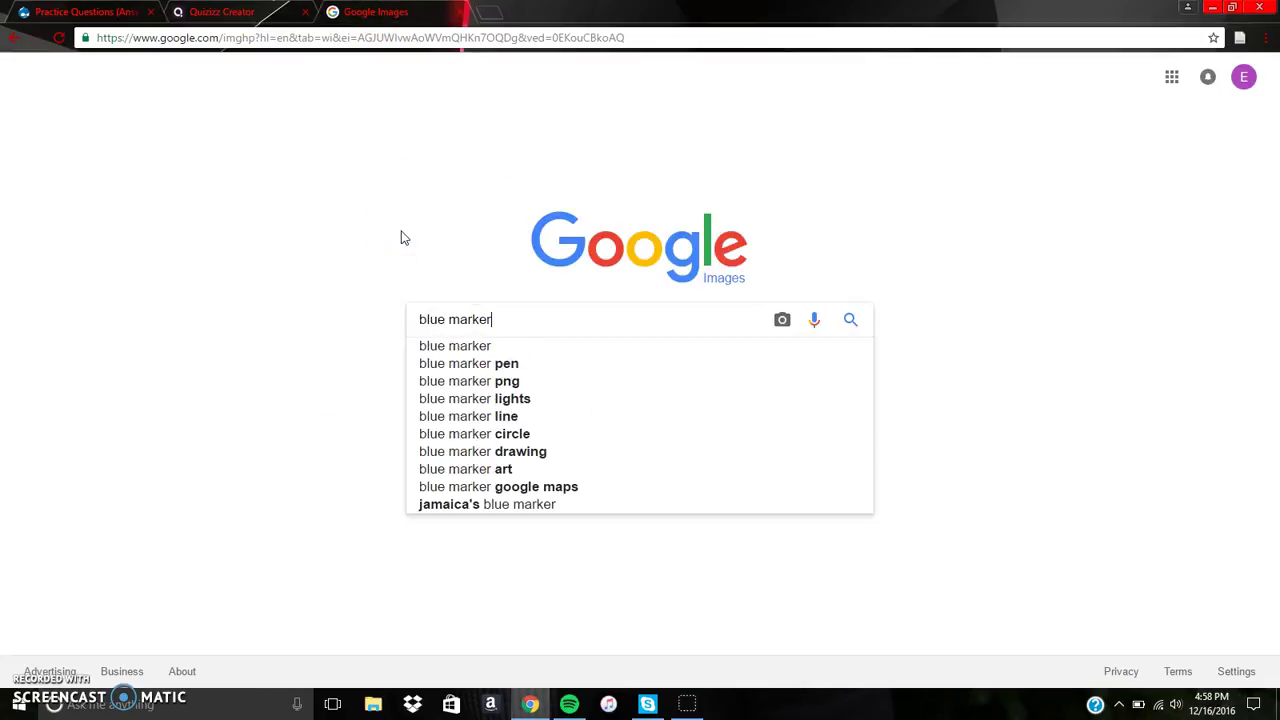
key(Return)
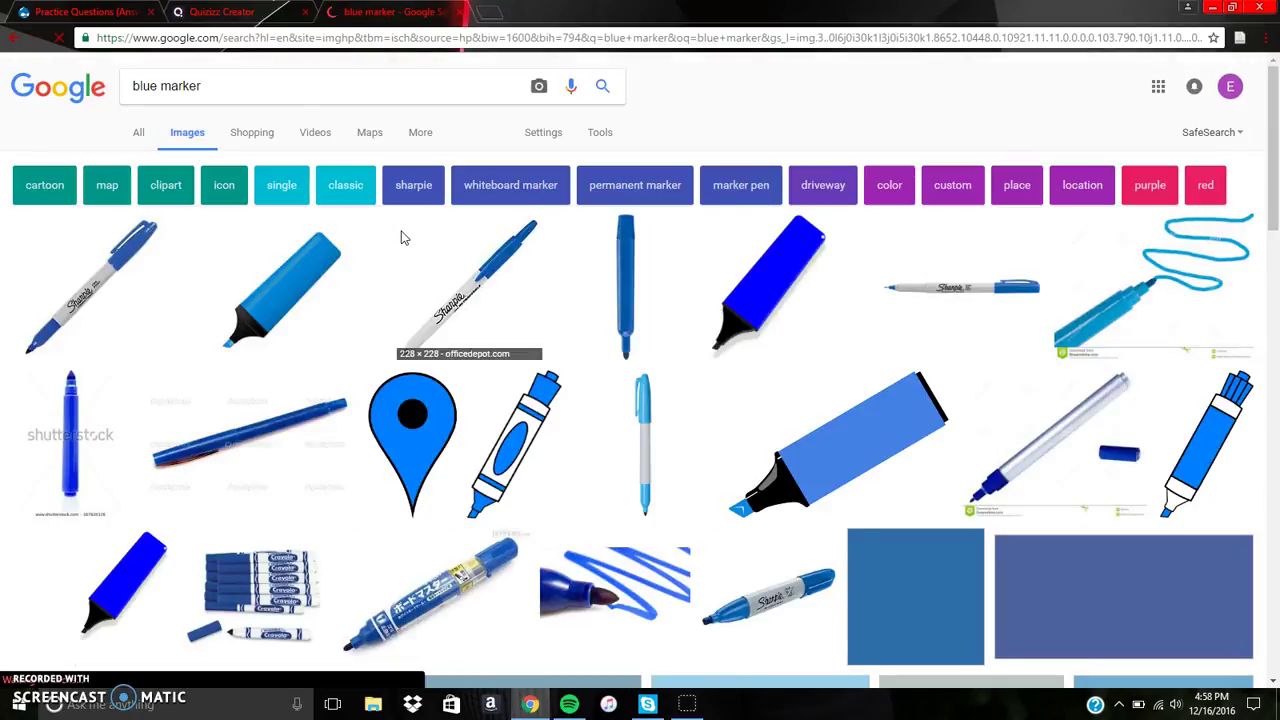
Step: Open the large picture of the blue Sharpie Fine Point marker and save it in Pictures as "Practice Question 1"
scroll(400, 240, down, 1)
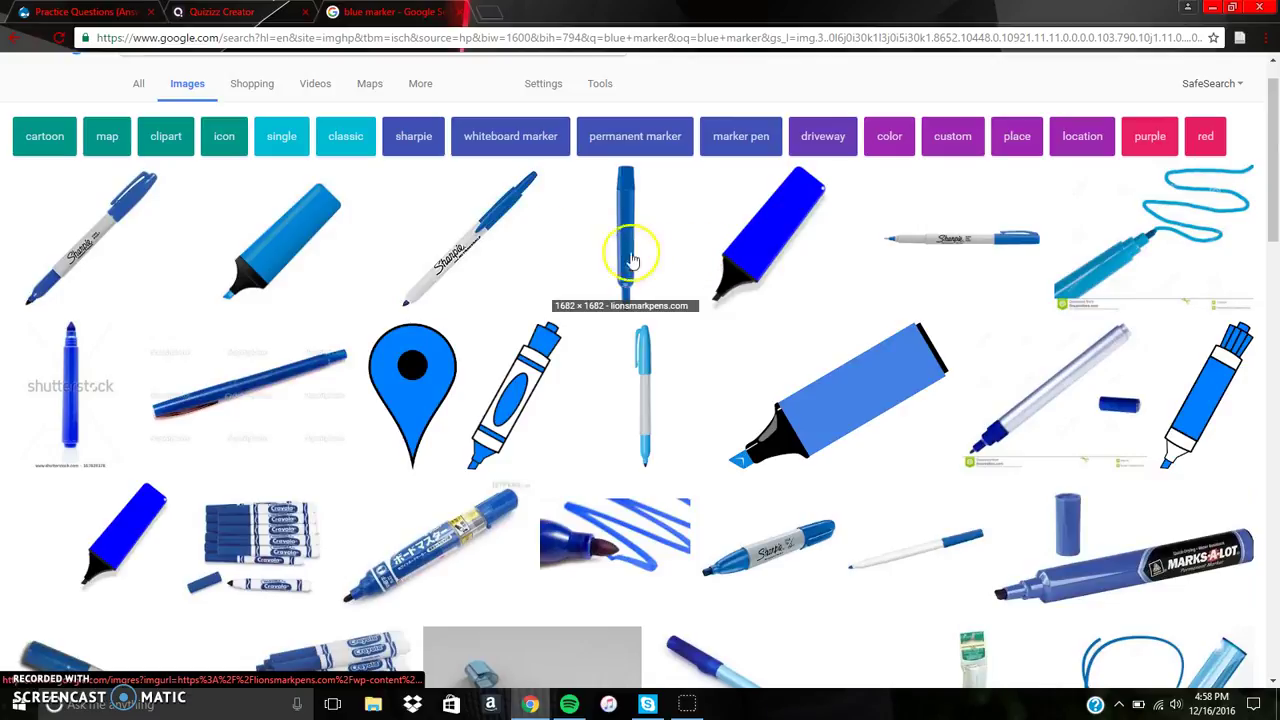
click(491, 241)
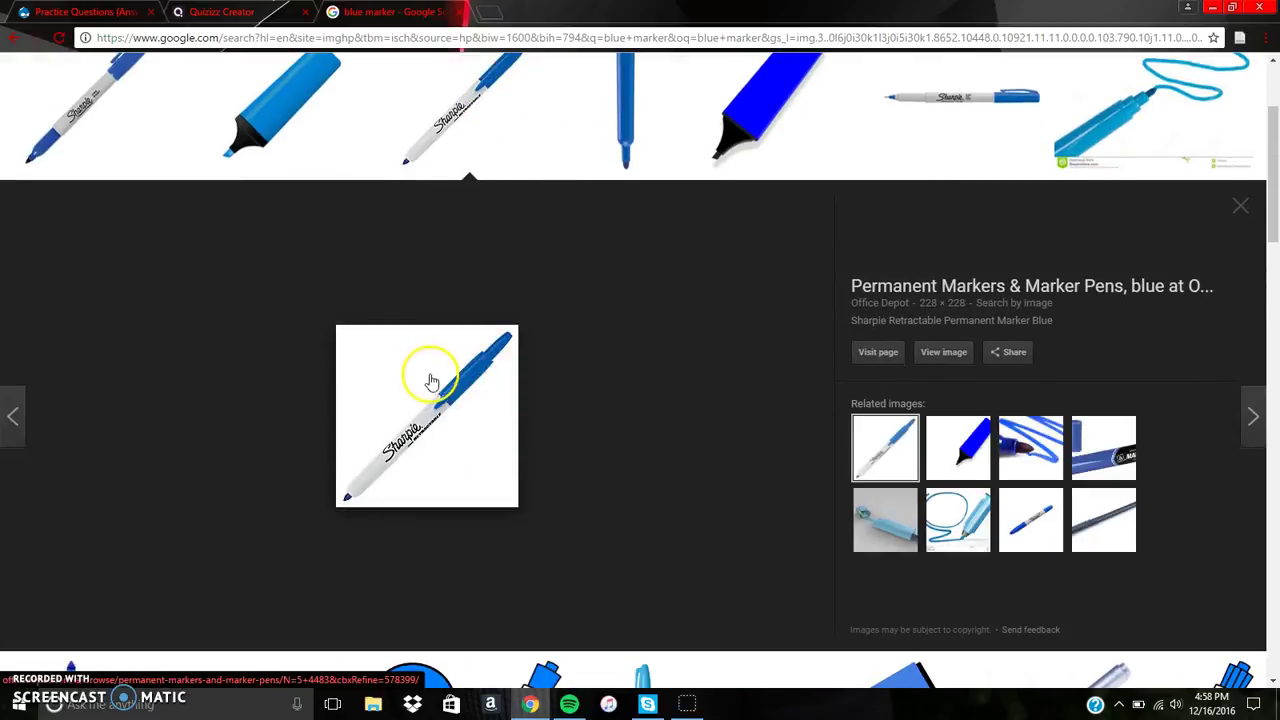
click(99, 113)
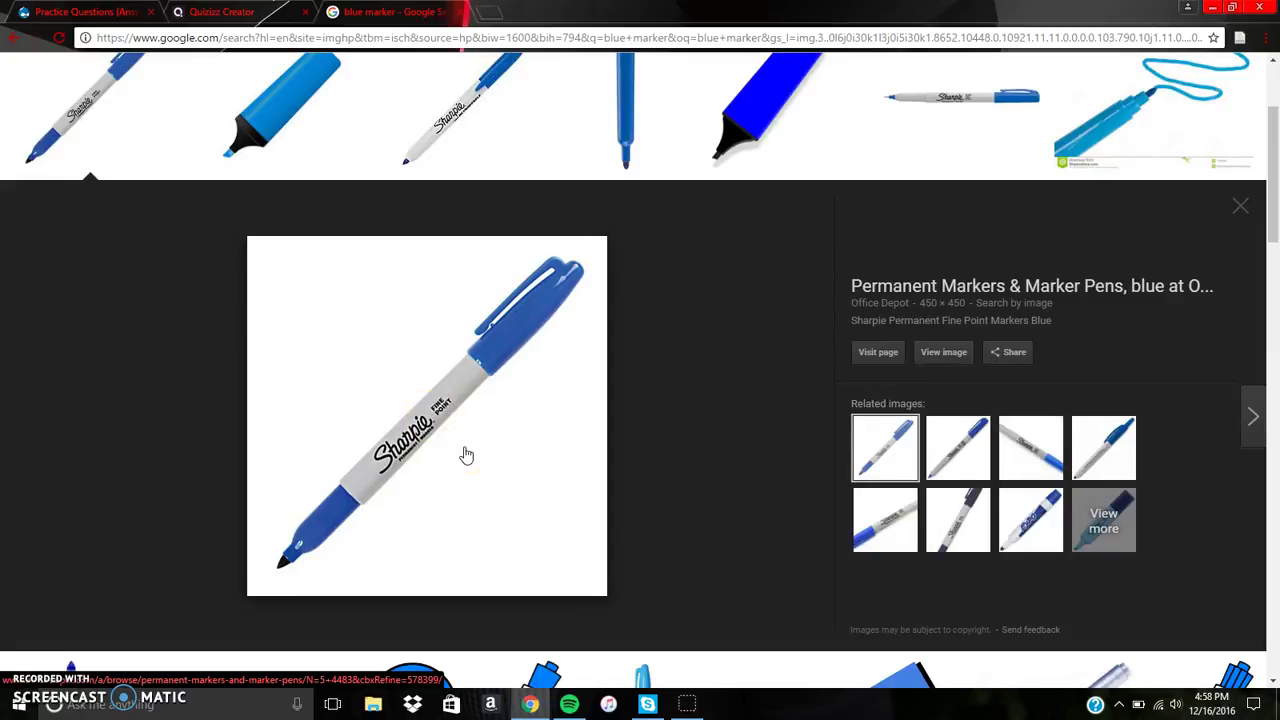
right_click(466, 455)
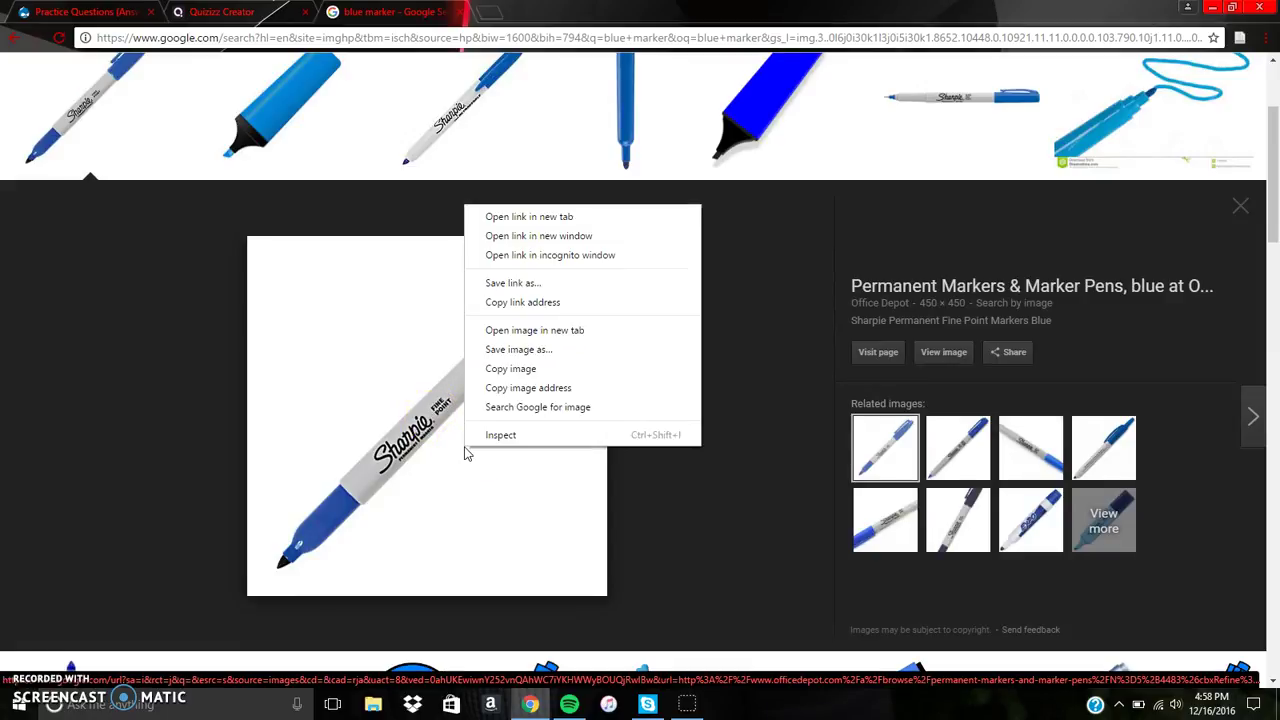
click(547, 358)
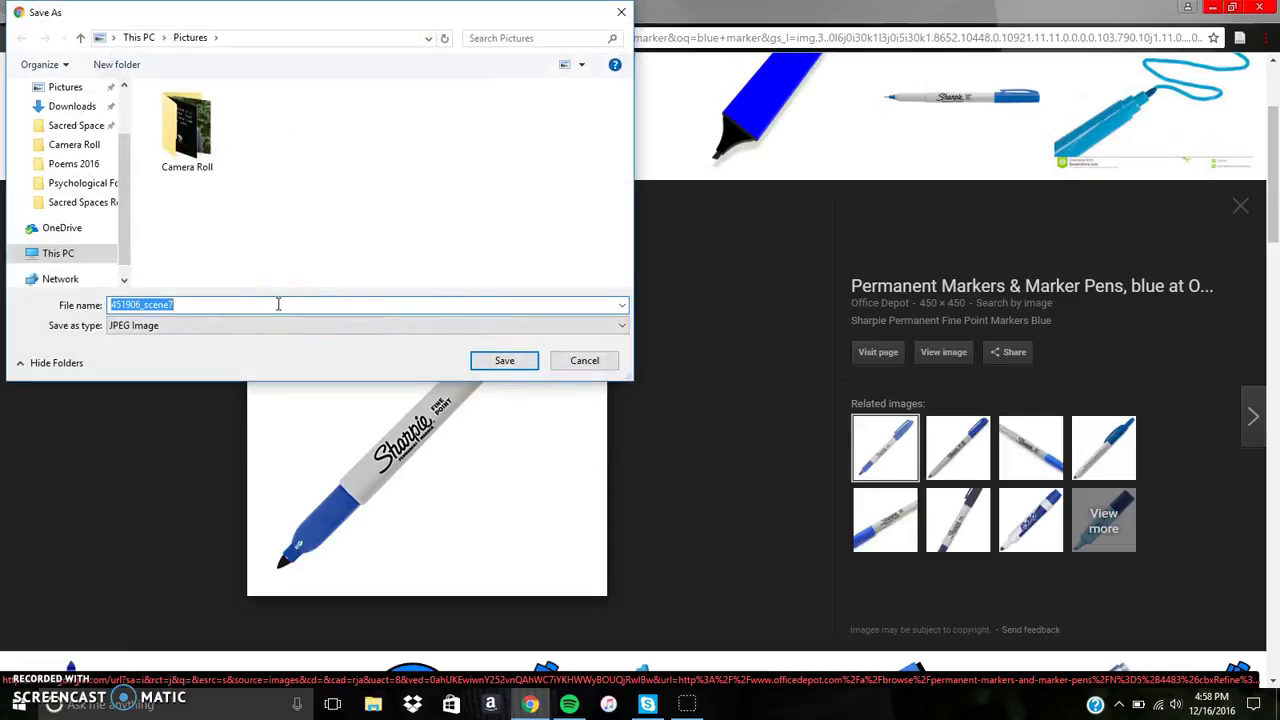
text(Practice Question 1)
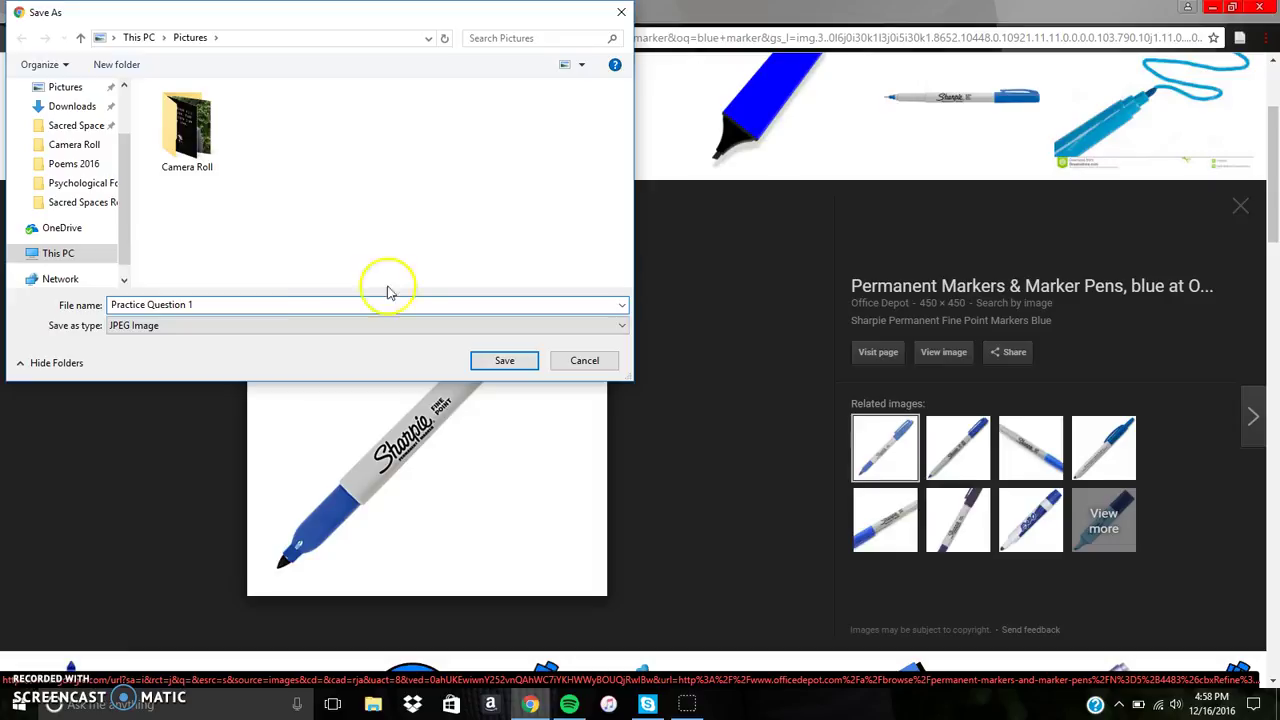
click(502, 360)
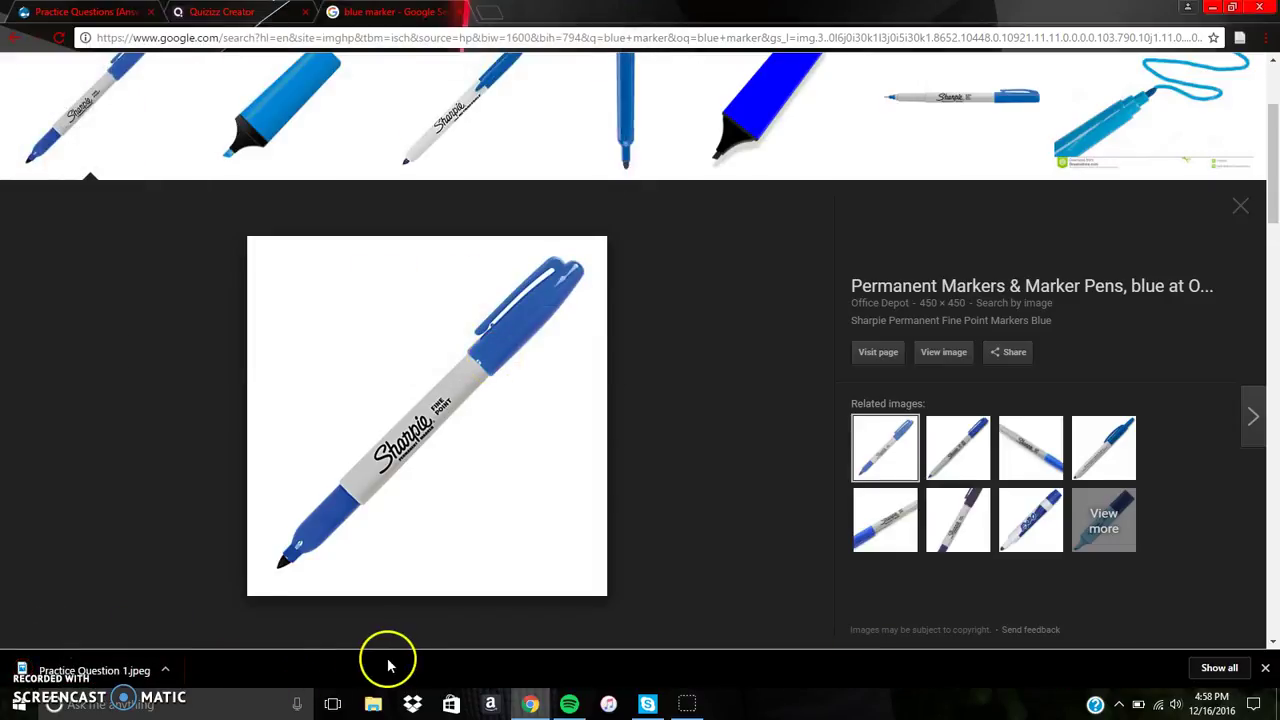
Step: Return to Quizizz and add the saved "Practice Question 1" picture from the computer to the first question
click(246, 14)
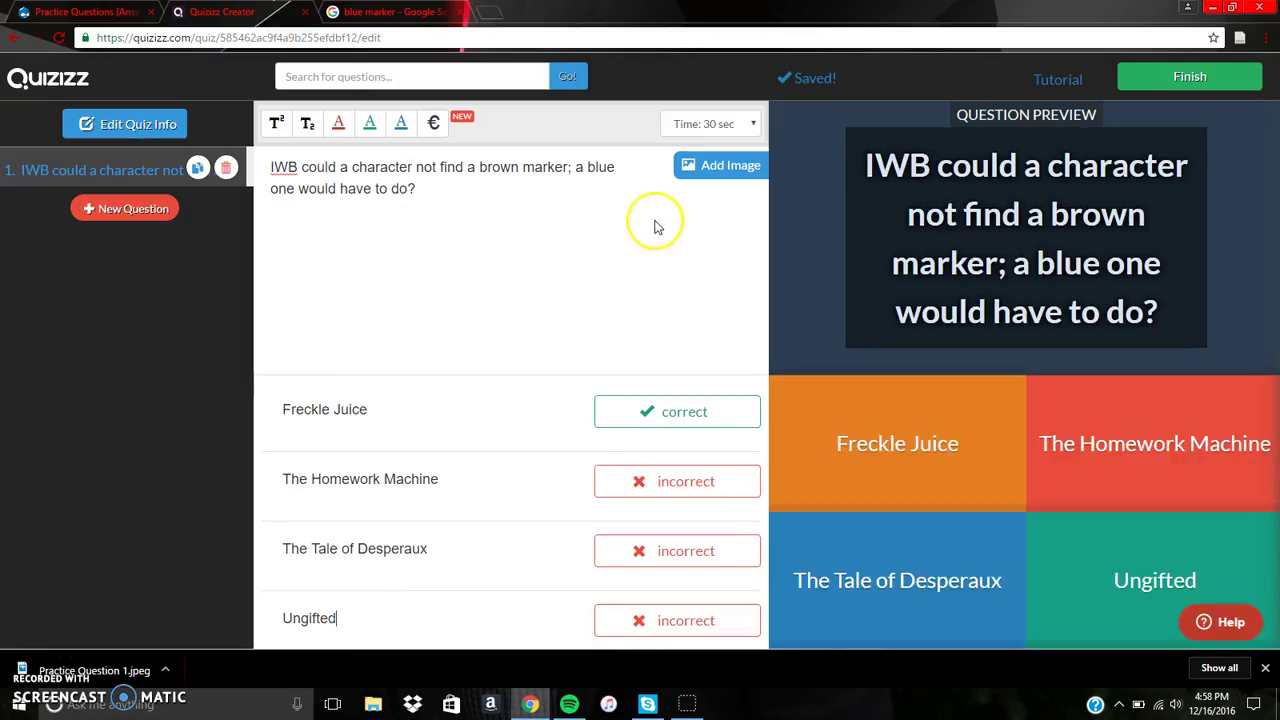
click(702, 181)
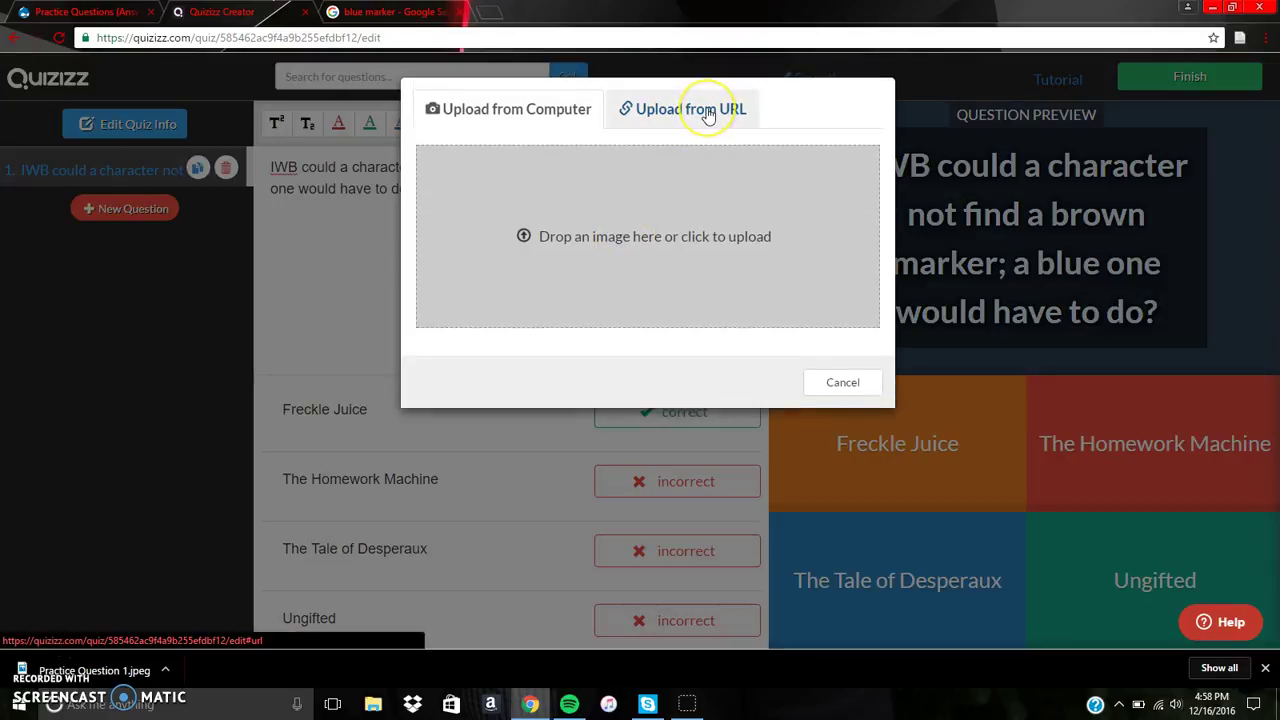
click(624, 252)
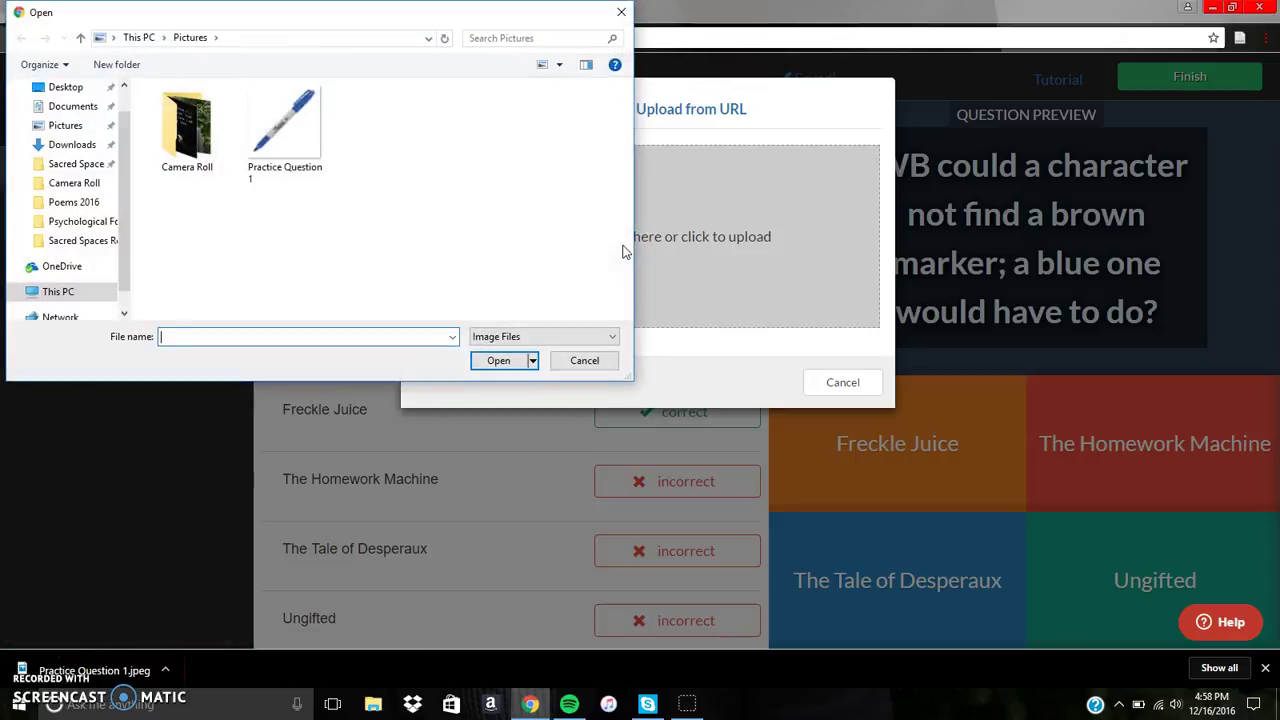
click(282, 125)
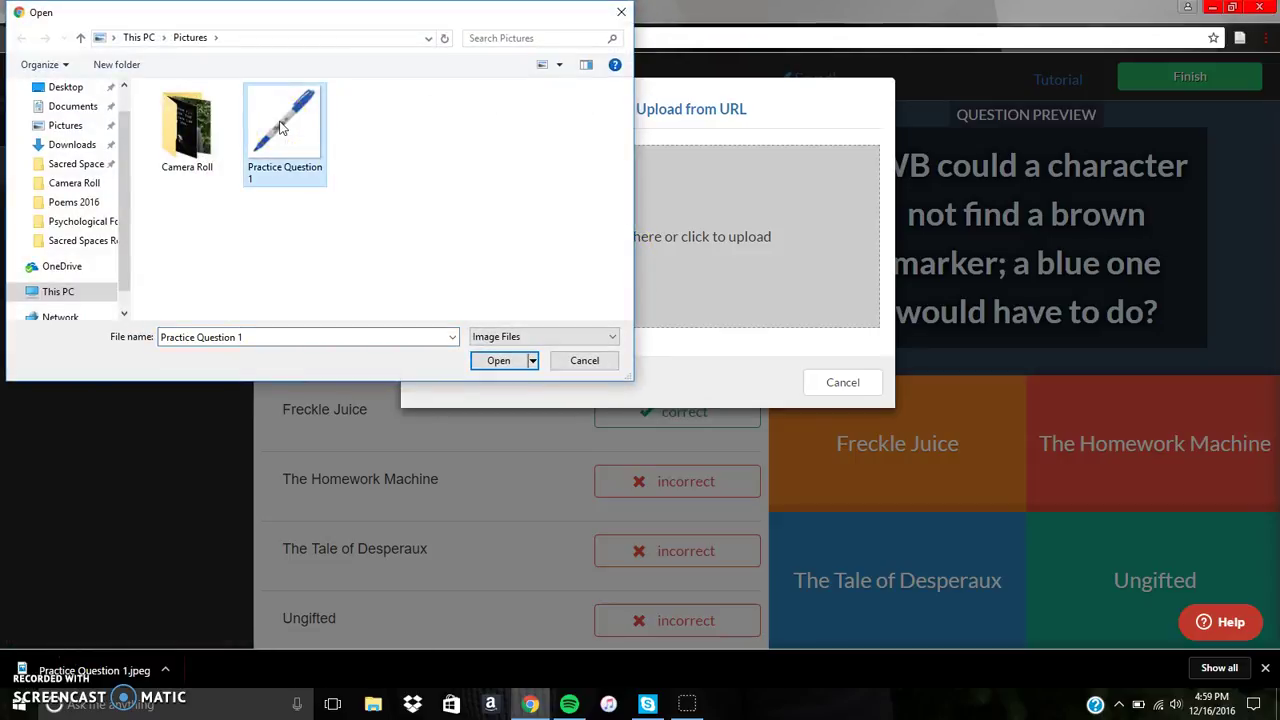
click(499, 361)
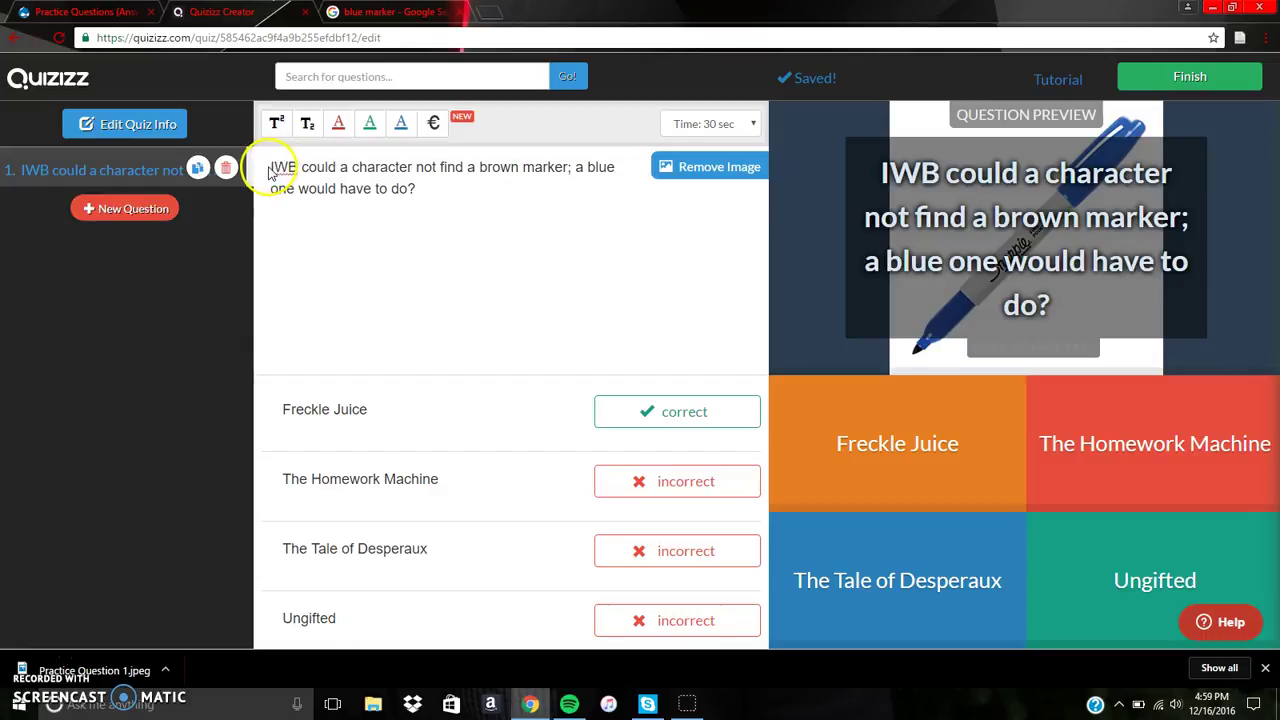
Step: Try out the available text colours on the entire first question text and set it to red
drag(268, 173, 414, 190)
click(340, 122)
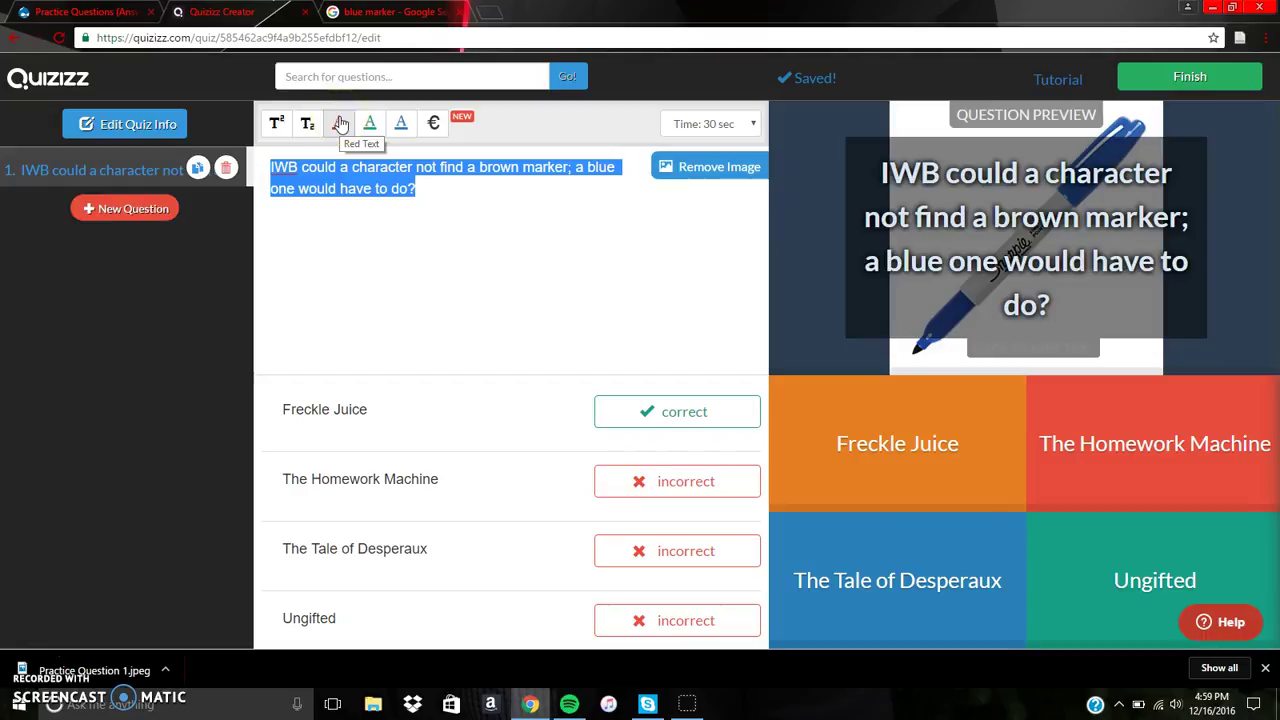
click(340, 122)
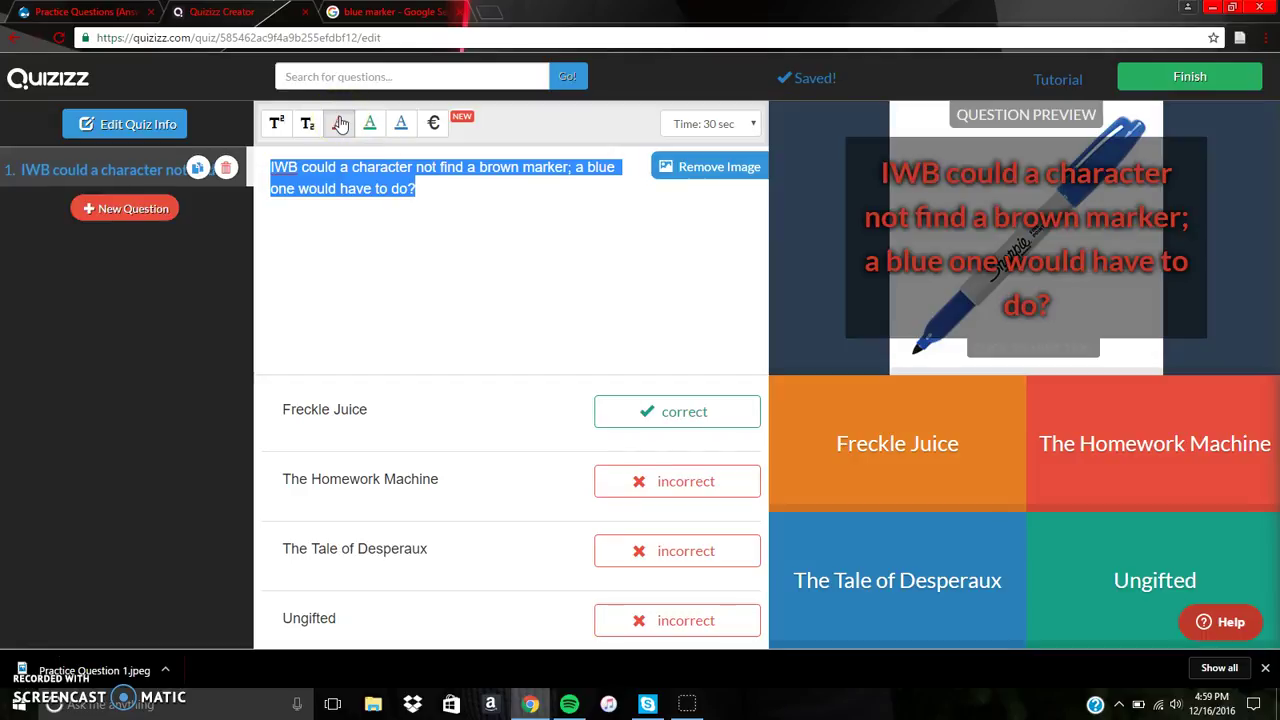
click(369, 124)
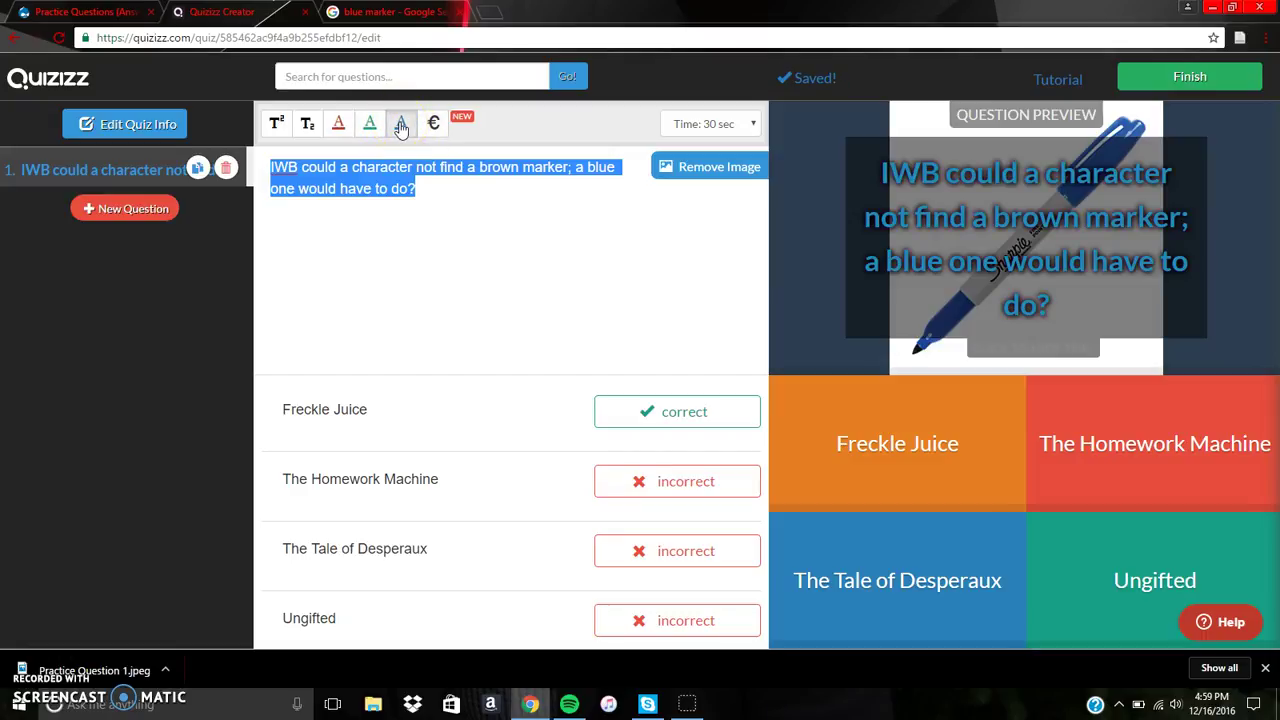
click(340, 124)
click(471, 229)
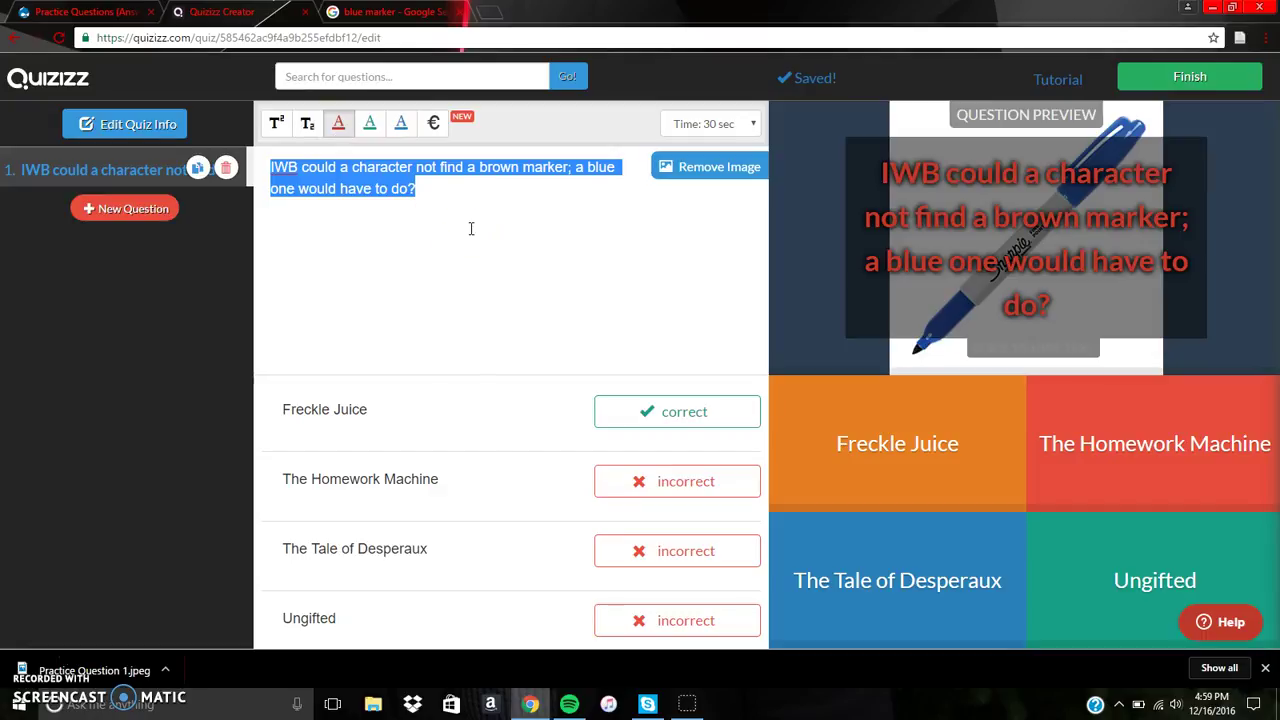
click(471, 229)
Step: Add a second, blank question to the quiz and place the cursor in its question text
click(140, 216)
click(338, 279)
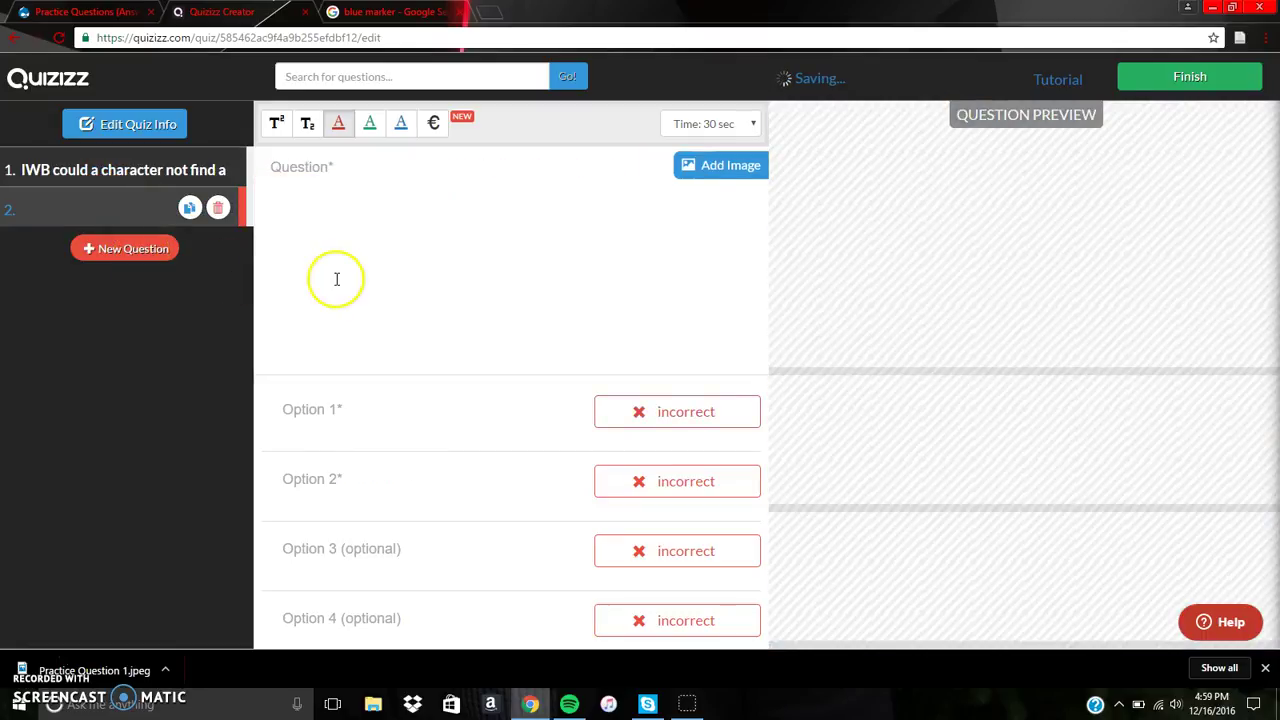
click(429, 242)
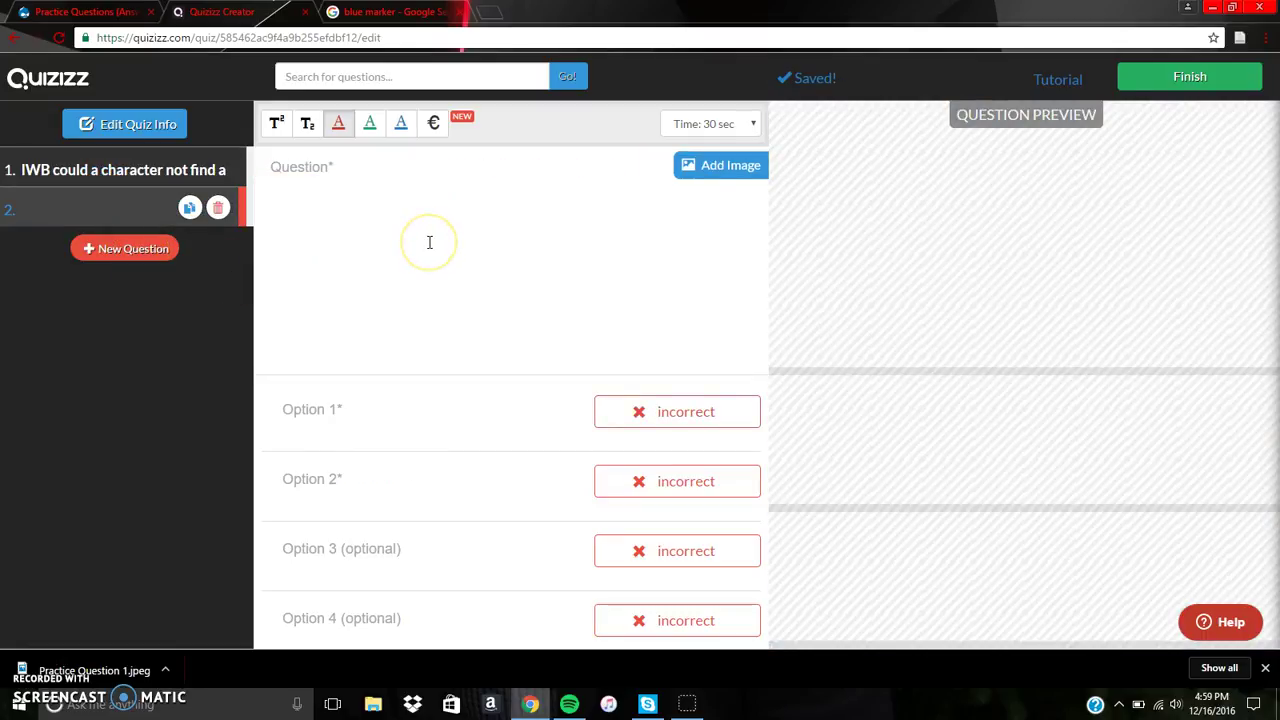